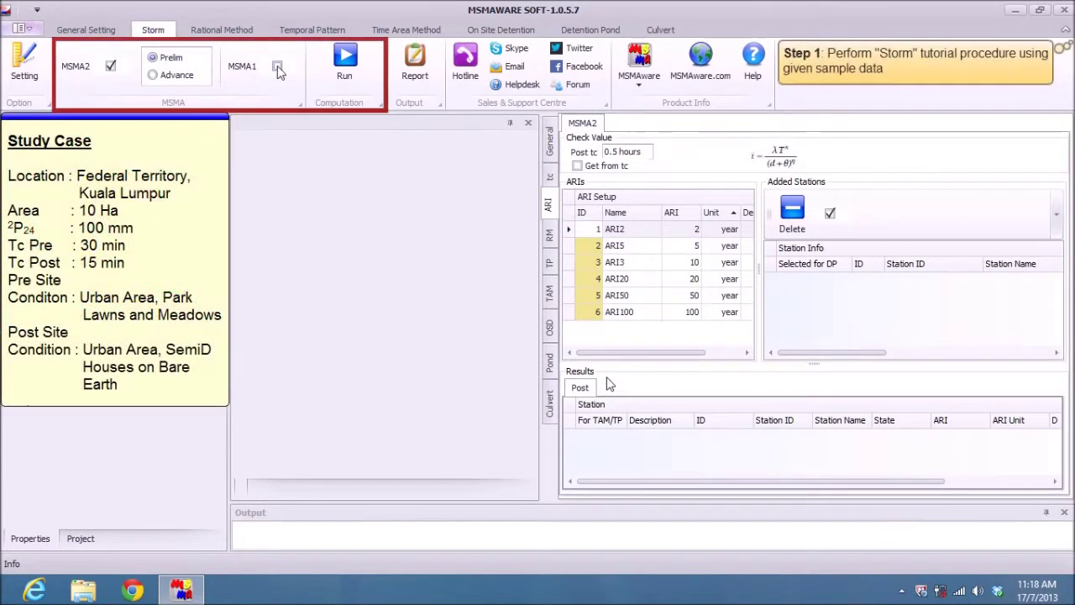
Enable MSMA1 in Advance mode for the storm analysis and disable MSMA2
left_click(277, 65)
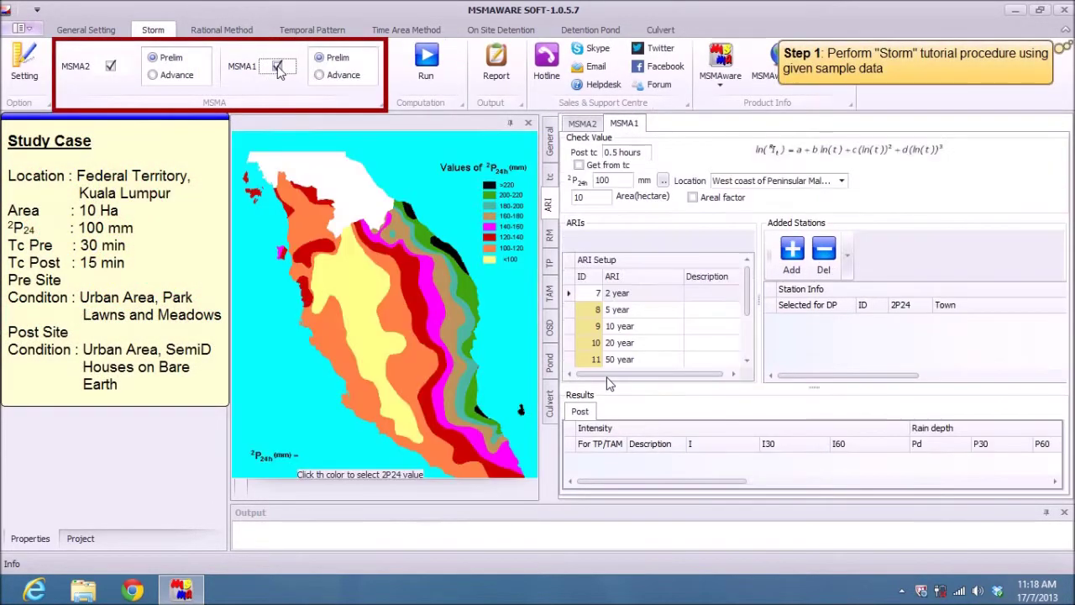
left_click(319, 75)
left_click(110, 66)
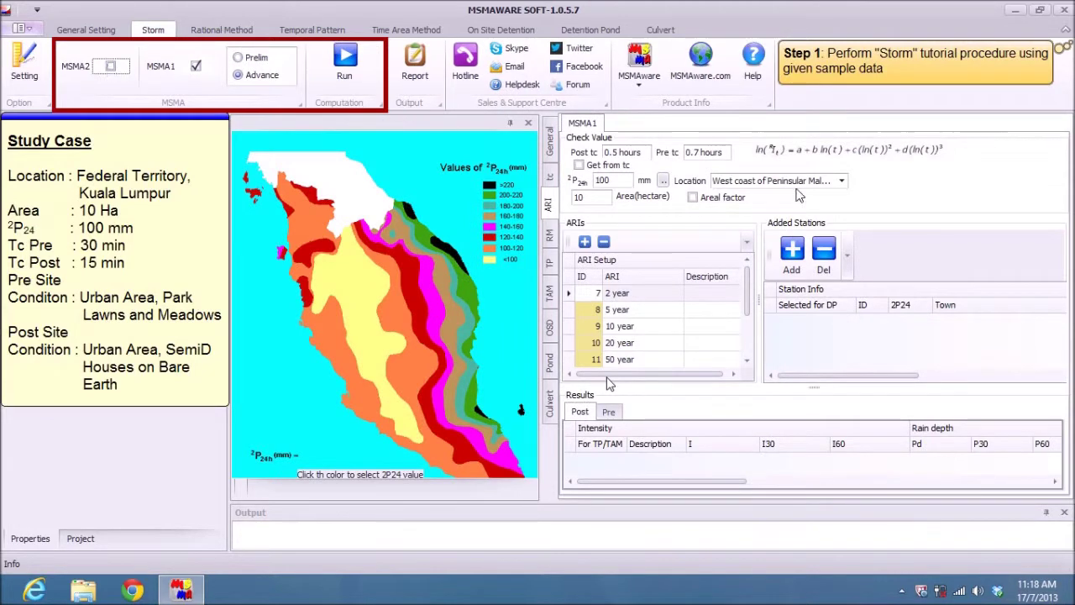
Set the storm's post-development tc to 0.25 hours and its pre-development tc to 0.5 hours
left_click(612, 153)
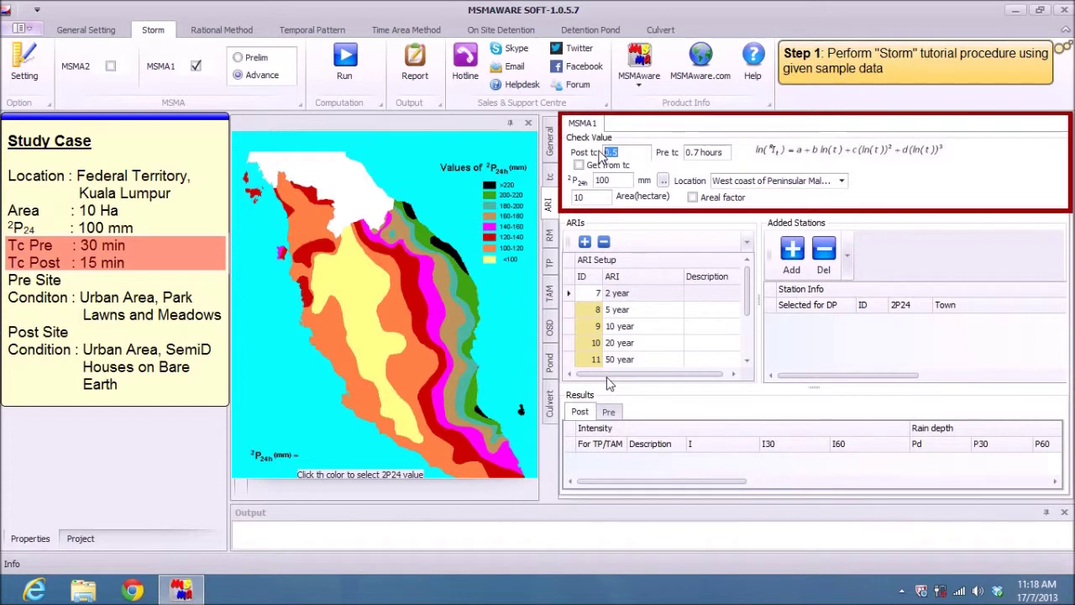
left_click(697, 151)
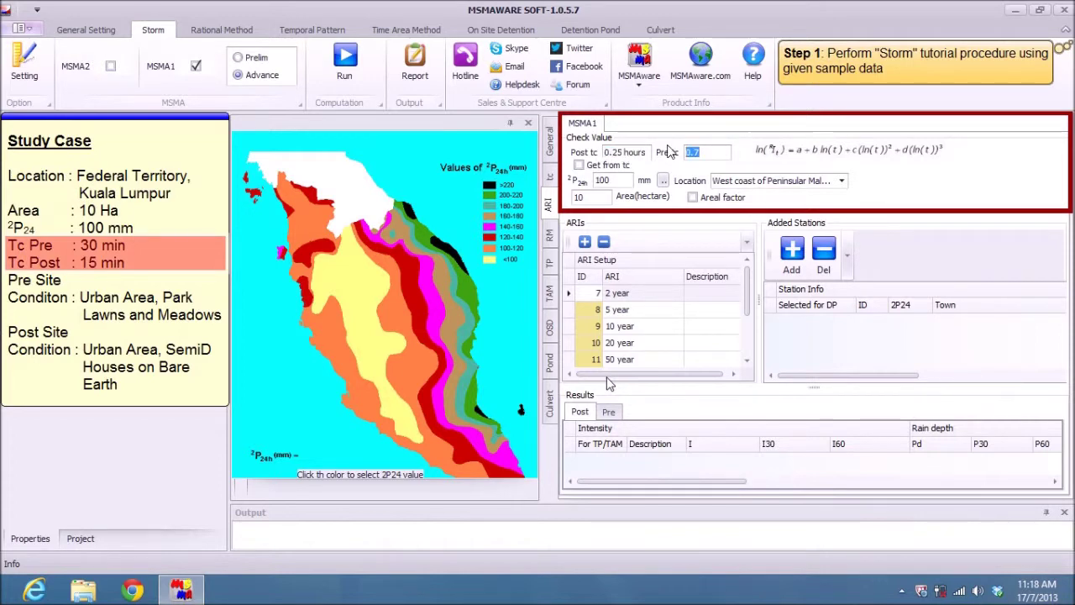
type("0.5")
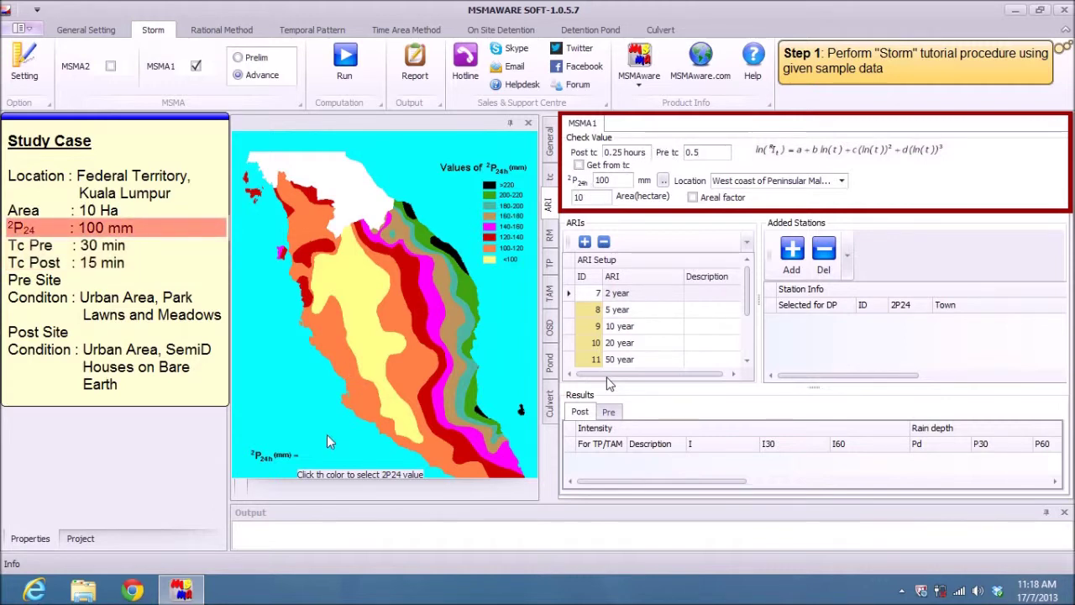
Pick the 100 mm 2P24 rainfall value from the map and set the location to West coast of Peninsular Malaysia
left_click(362, 365)
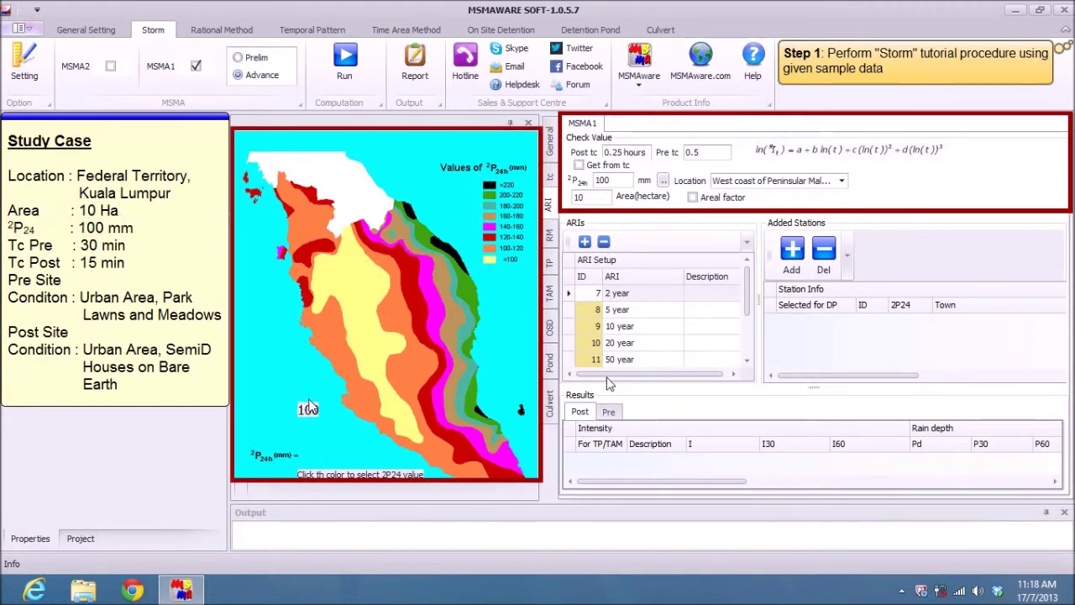
left_click(743, 189)
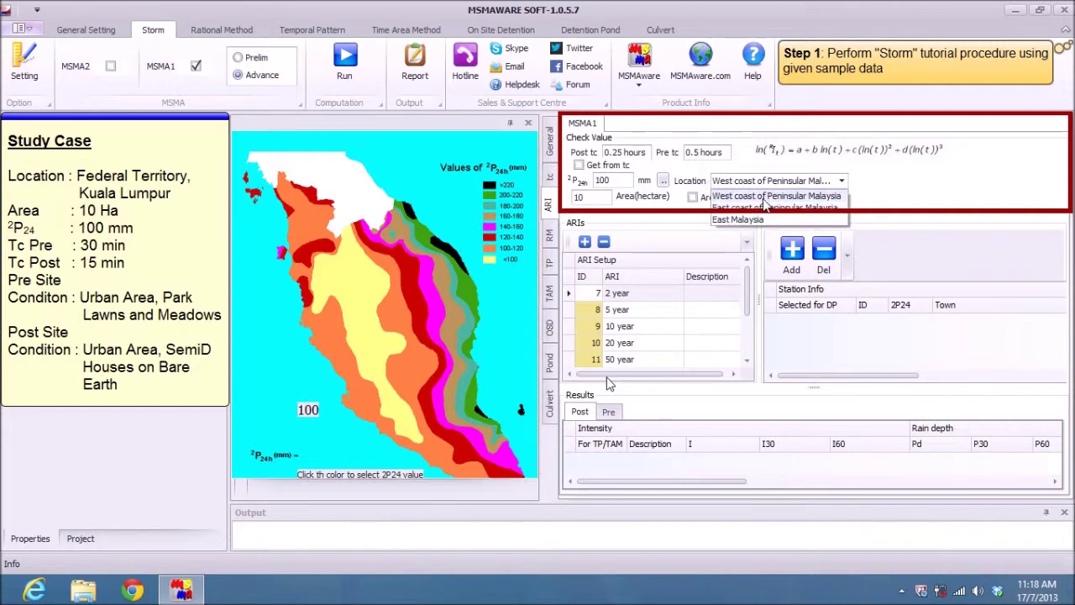
left_click(765, 204)
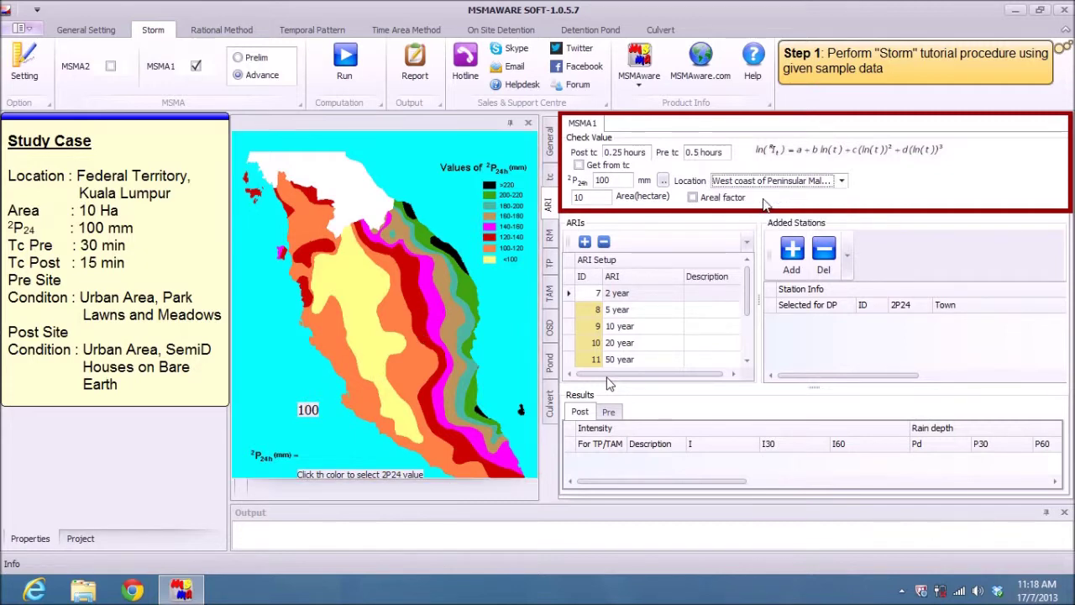
Add the FederalTerritory_KualaLumpur station with Selected for DP enabled, and run the storm computation
left_click(798, 261)
left_click_drag(822, 378, 974, 380)
scroll(851, 362, "left", 5)
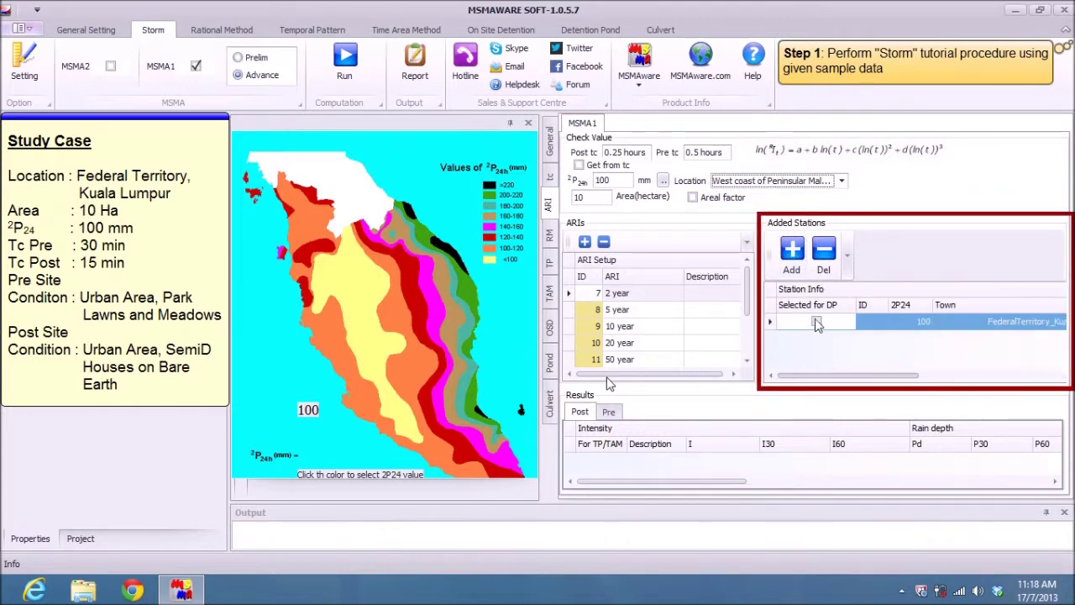
left_click(820, 323)
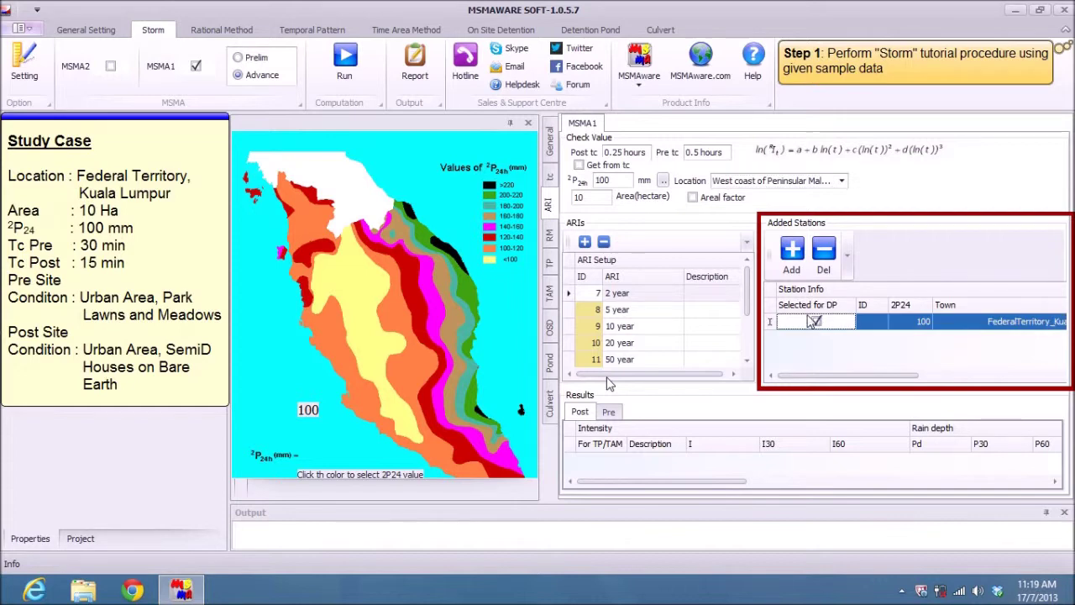
left_click(345, 66)
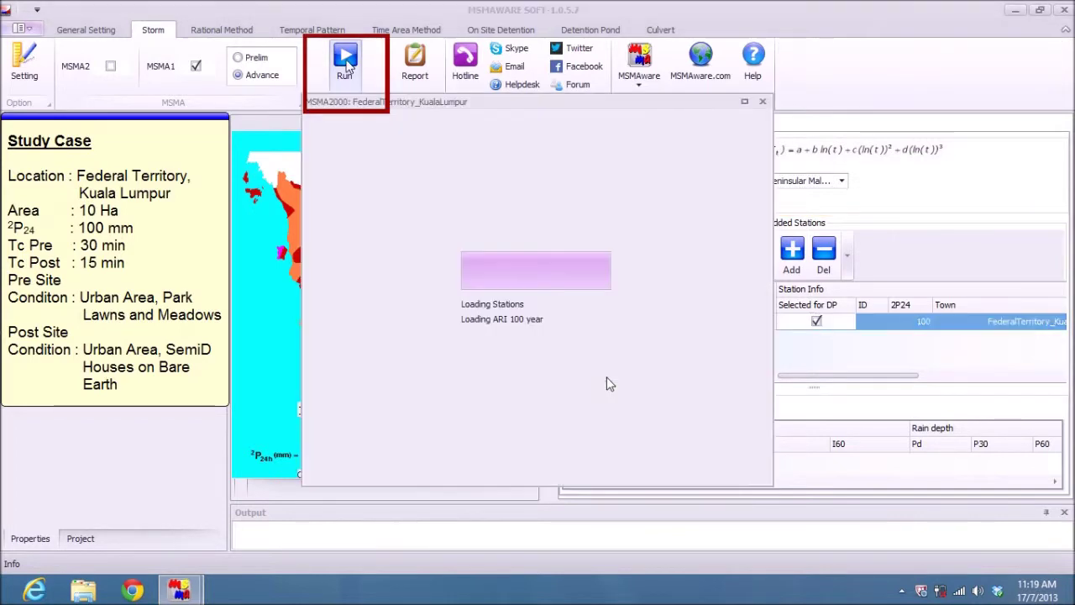
left_click(822, 61)
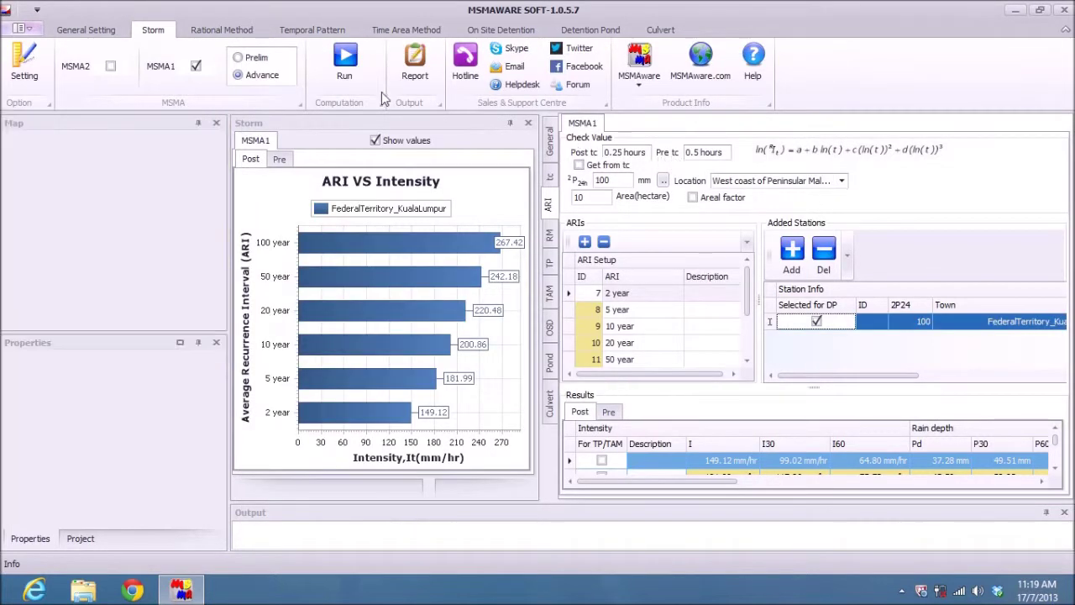
Set the Rational Method to use MSMA1 only and get its IDF data from STORM
left_click(220, 31)
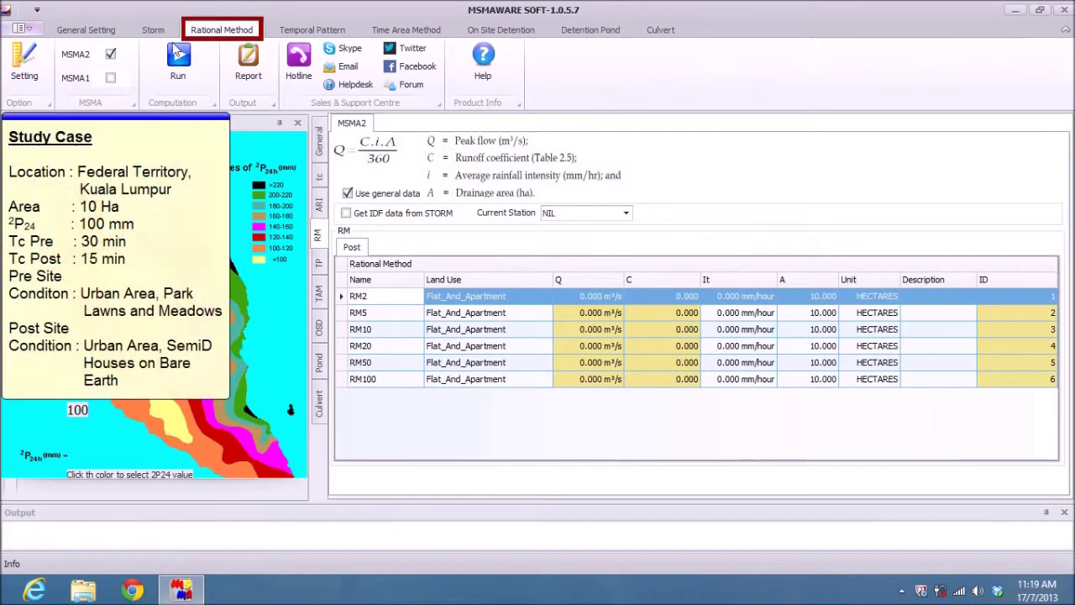
left_click(110, 77)
left_click(110, 55)
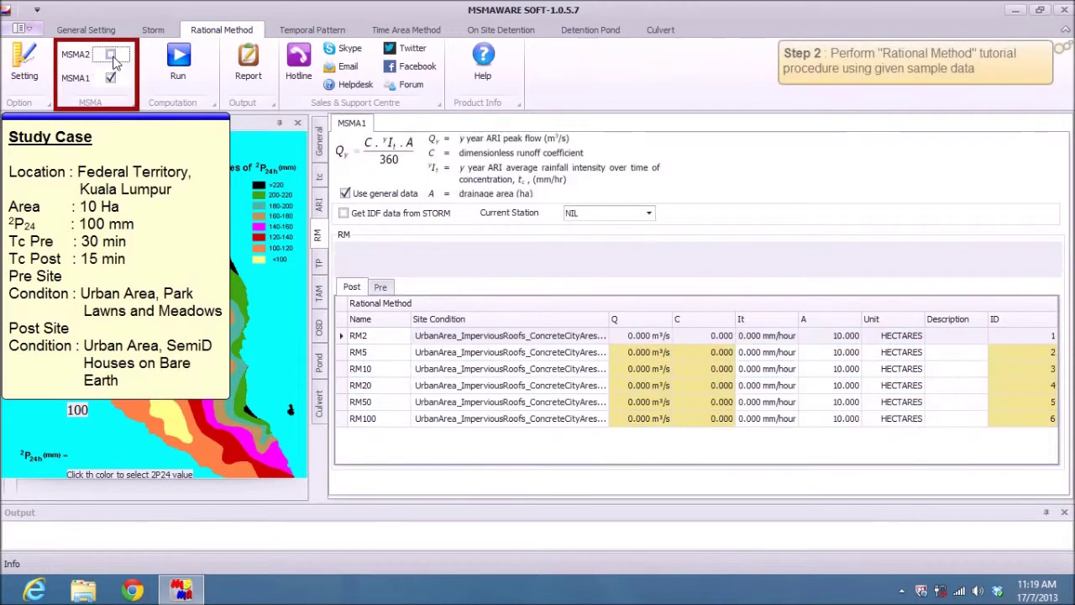
left_click(357, 214)
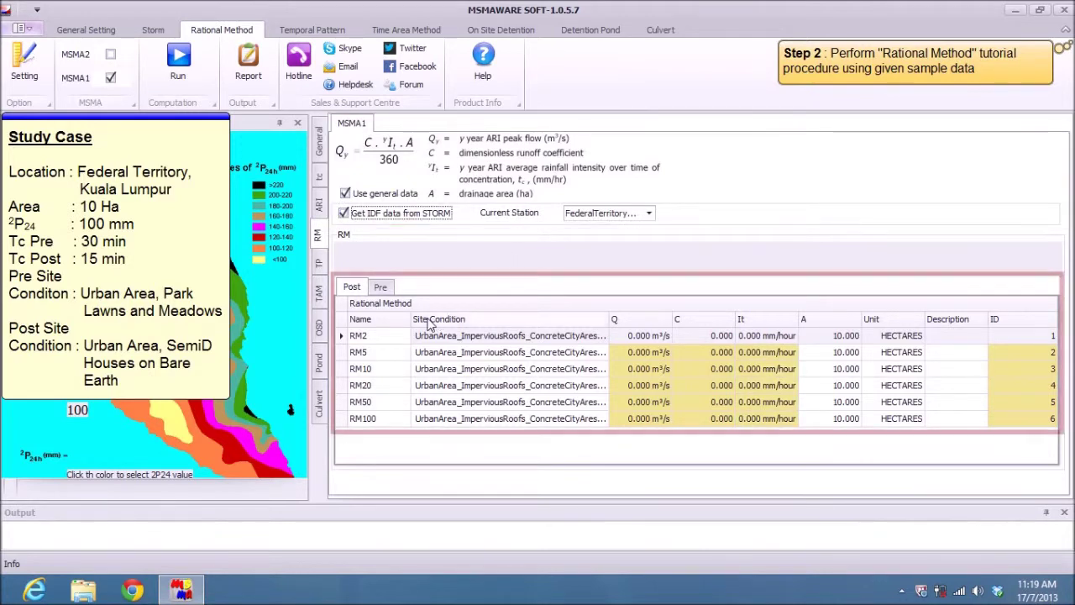
Set the post-development site condition to UrbanArea_SemiDHousesOnBareEarth for every row from RM2 to RM100
left_click(481, 337)
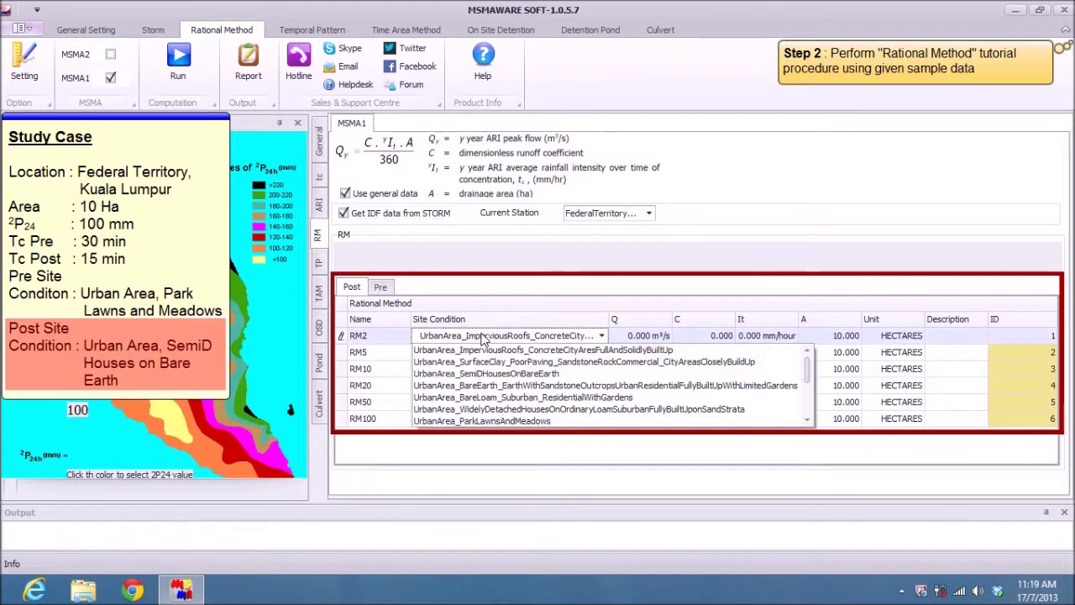
left_click(504, 373)
left_click(499, 353)
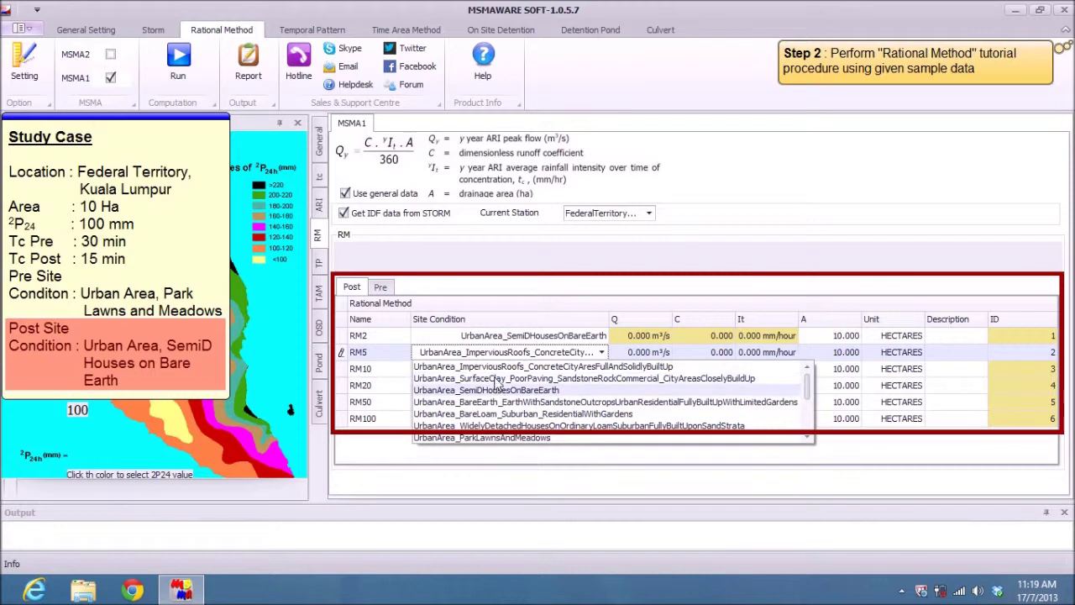
left_click(501, 390)
left_click(499, 369)
left_click(502, 406)
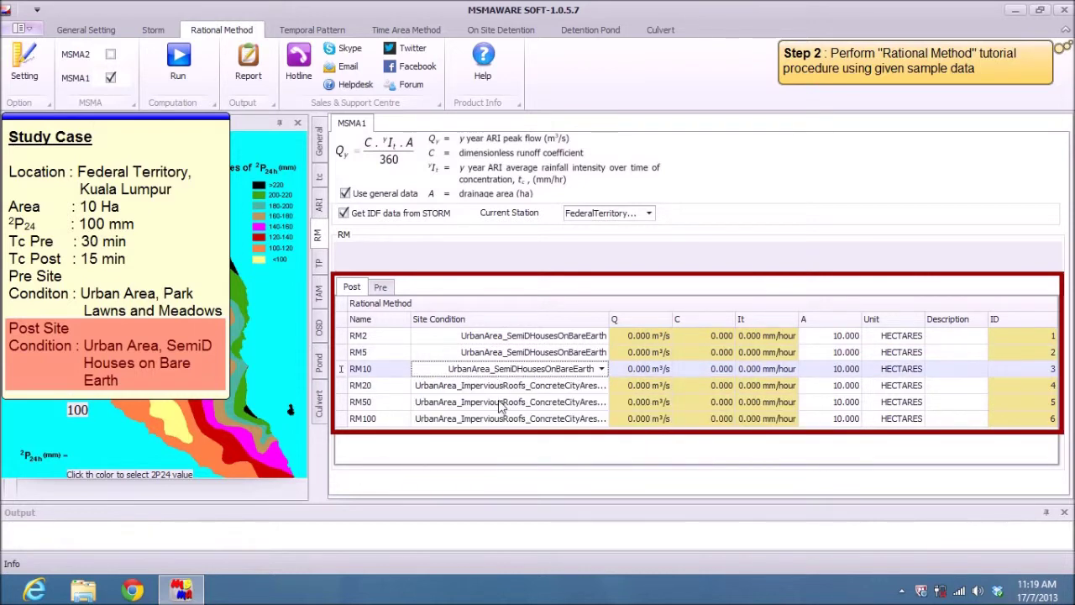
left_click(498, 387)
left_click(503, 423)
left_click(502, 402)
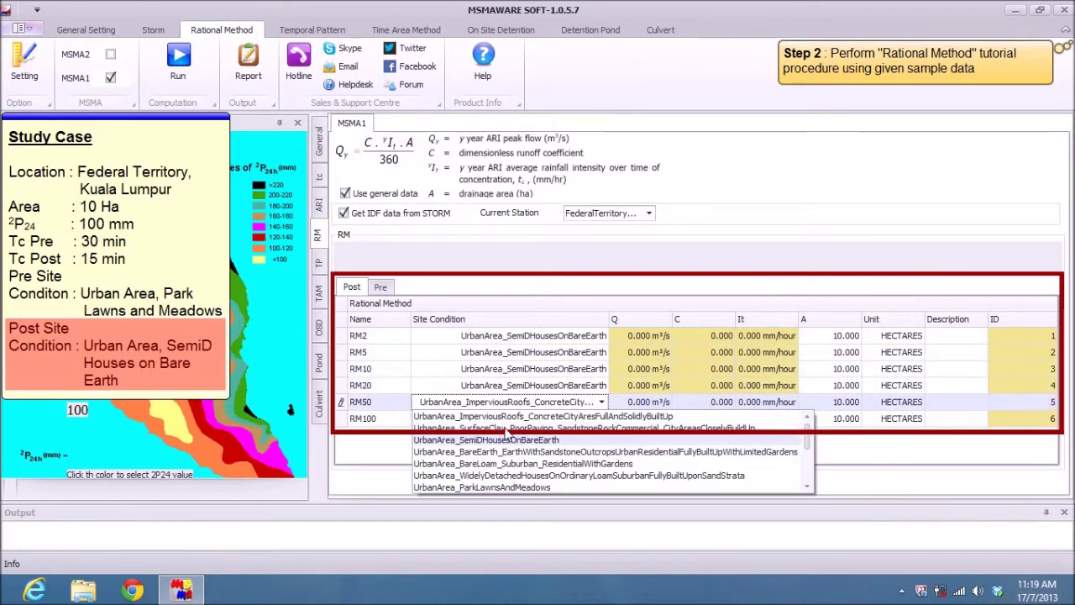
left_click(507, 440)
left_click(507, 418)
left_click(507, 418)
left_click(510, 445)
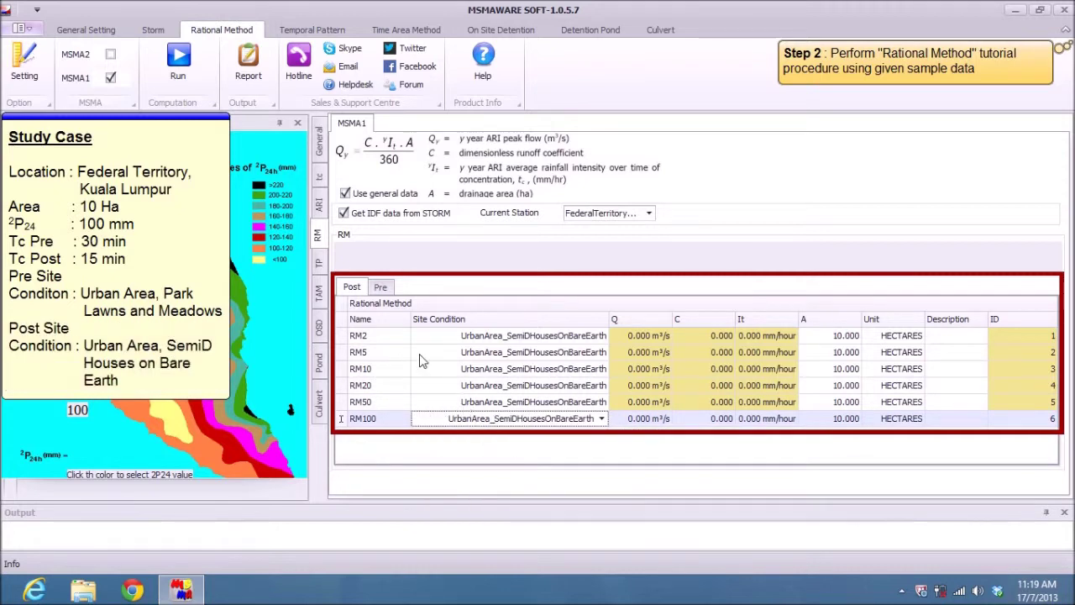
Set the pre-development site condition to UrbanArea_ParkLawnsAndMeadows for RM2 to RM100, and run the Rational Method computation
left_click(379, 287)
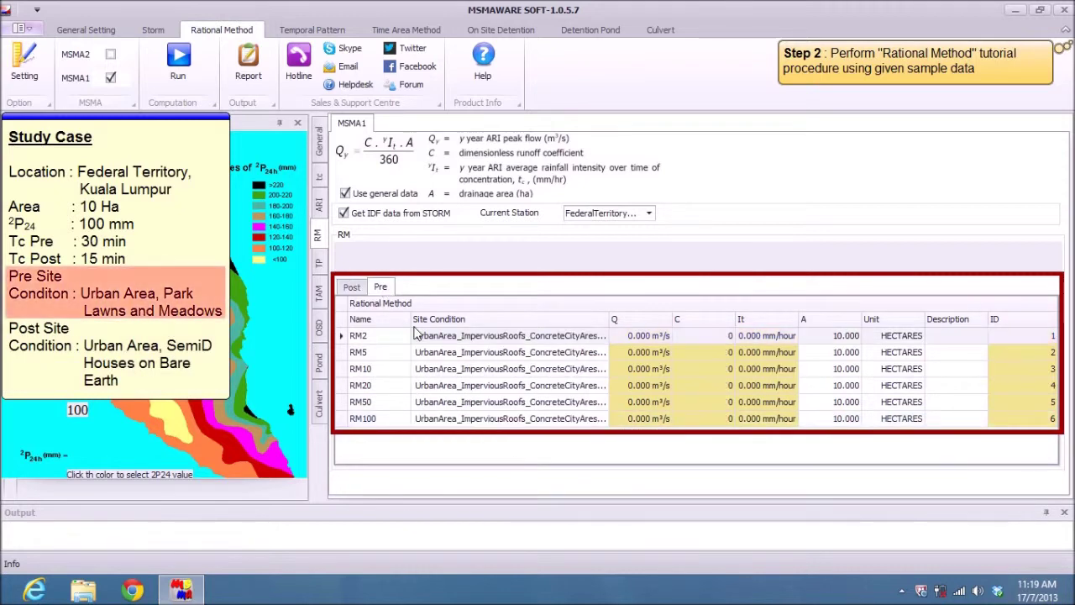
left_click(462, 336)
left_click(509, 426)
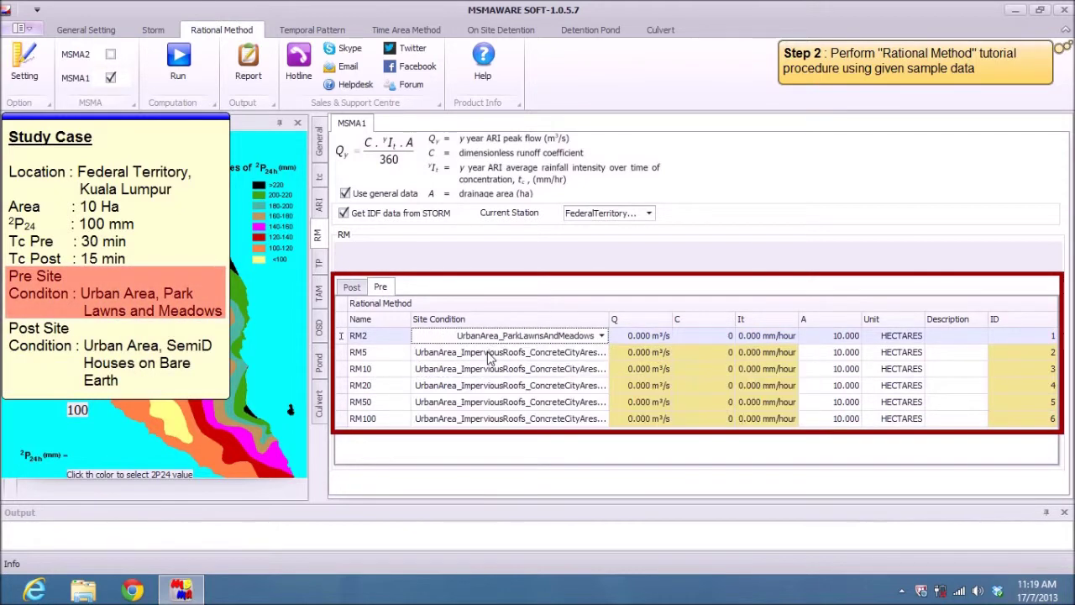
left_click(492, 358)
left_click(504, 443)
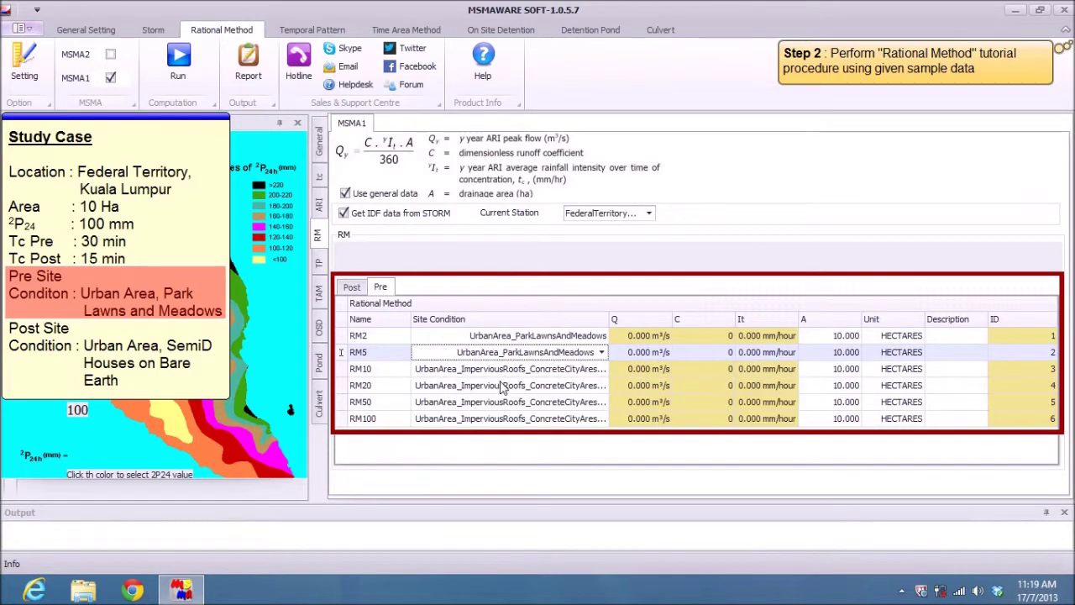
left_click(504, 370)
left_click(513, 454)
left_click(508, 386)
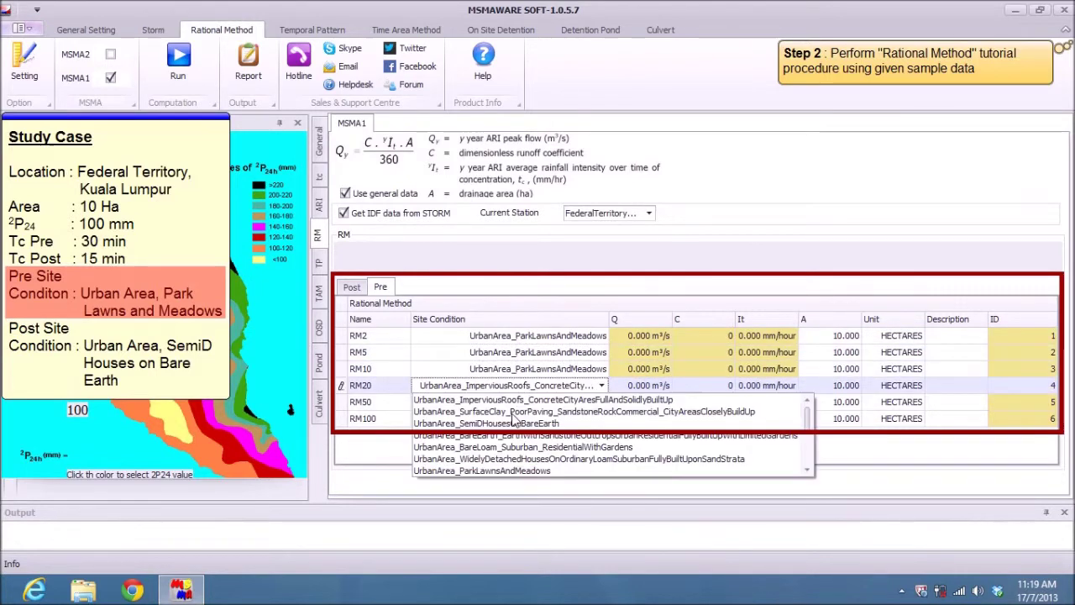
left_click(526, 470)
left_click(525, 403)
left_click(529, 487)
left_click(528, 420)
left_click(538, 502)
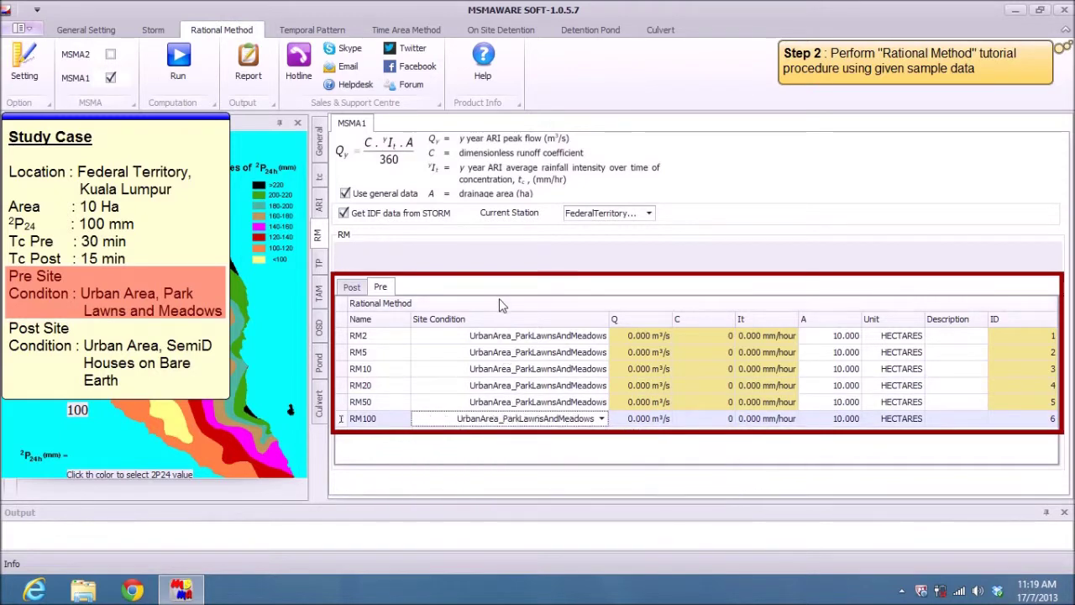
left_click(179, 71)
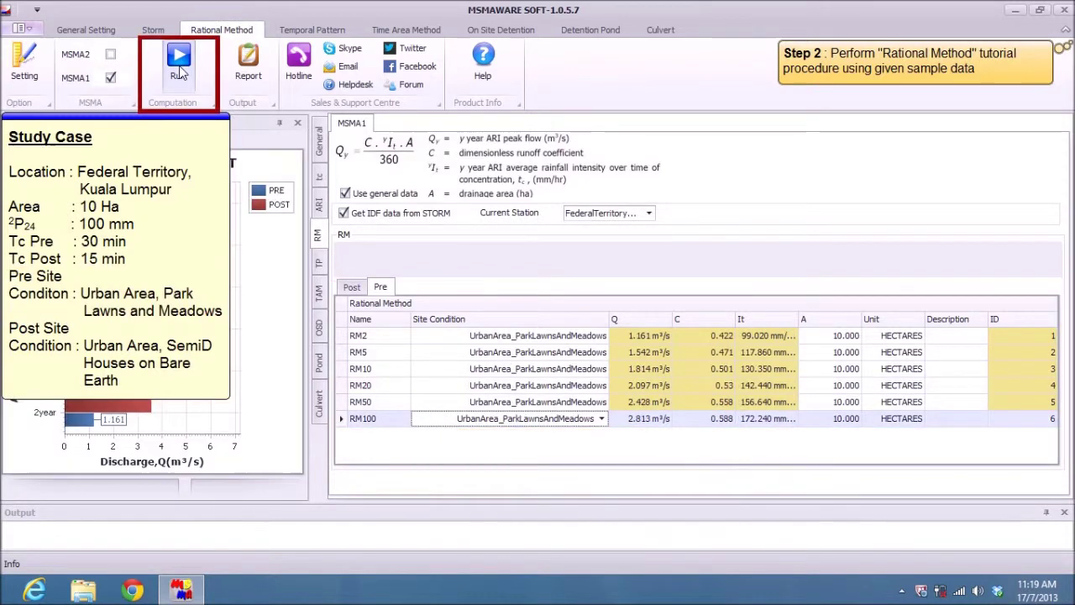
In the detention pond's general data, set the version to MSMA2000 and the inflow type to RationalMethod
left_click(596, 30)
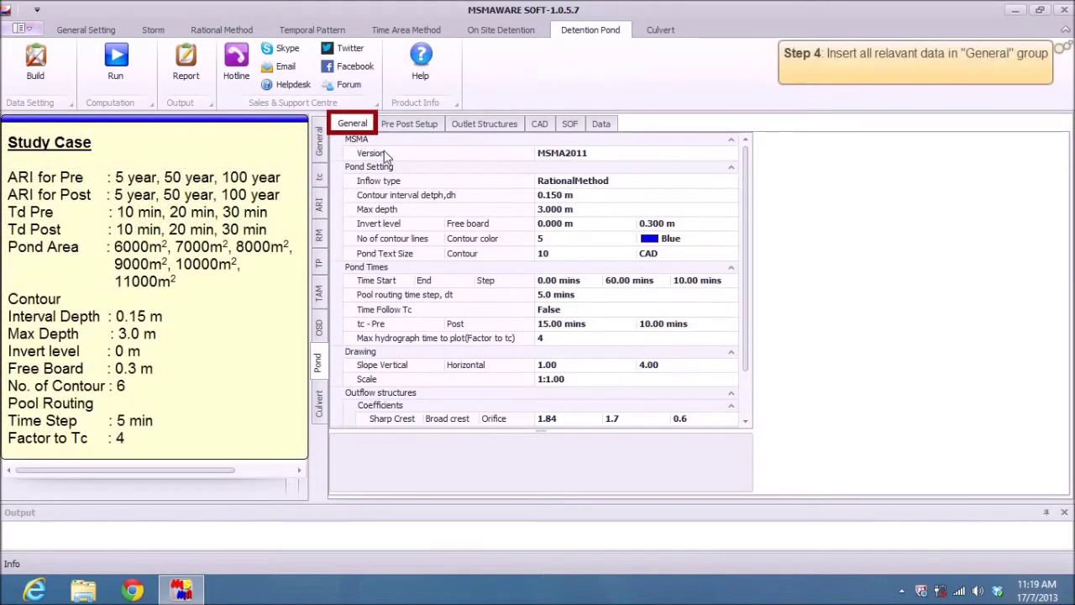
left_click(730, 155)
key("Up")
key("Return")
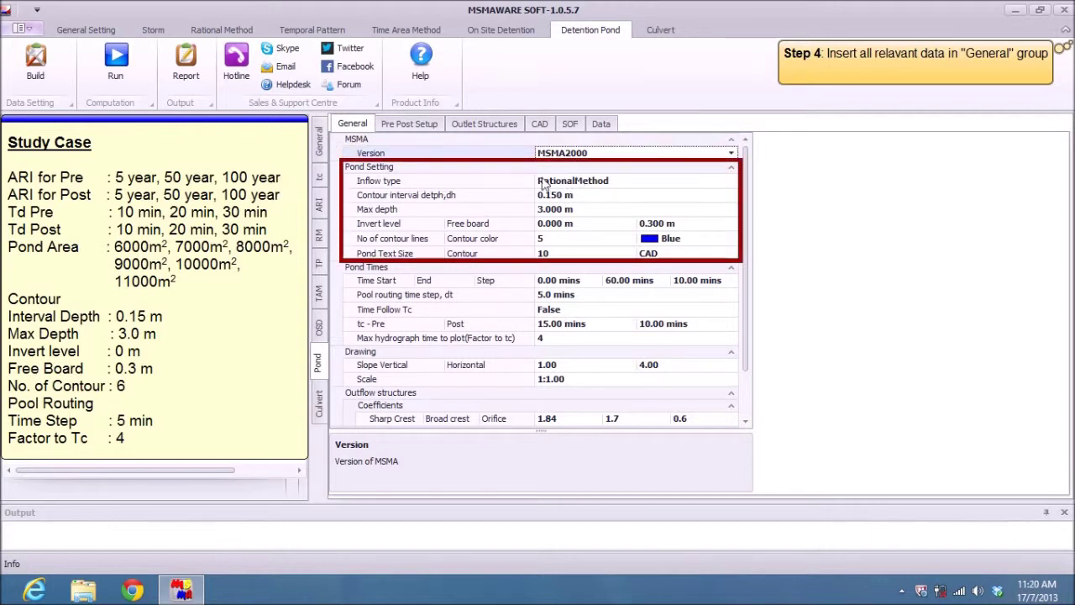
left_click(722, 187)
left_click(730, 181)
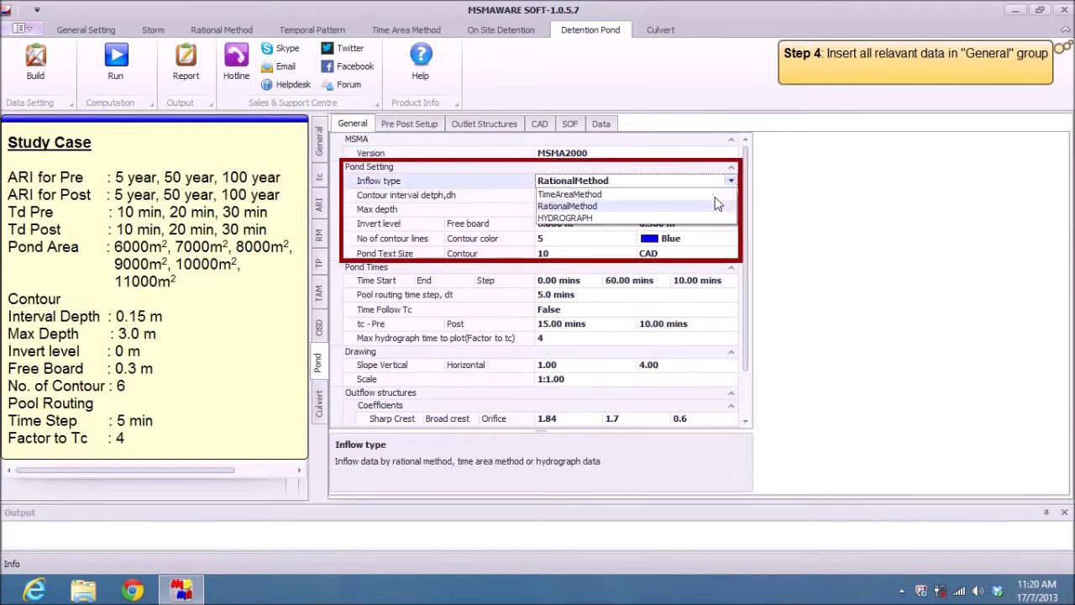
left_click(710, 206)
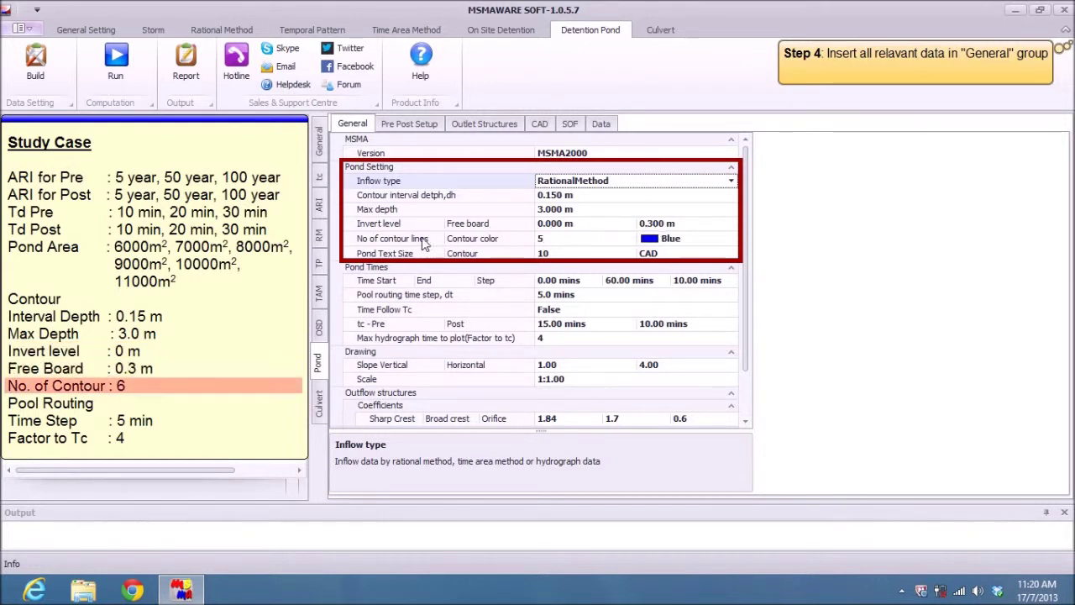
Set the pond's number of contour lines to 6 and its contour option to USER
left_click(564, 238)
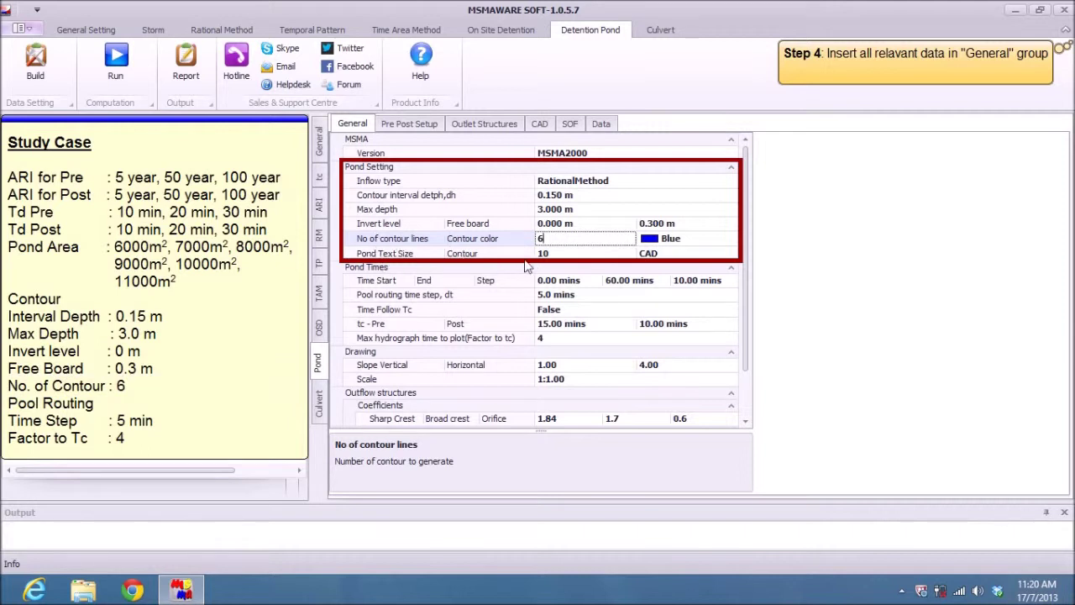
left_click(659, 256)
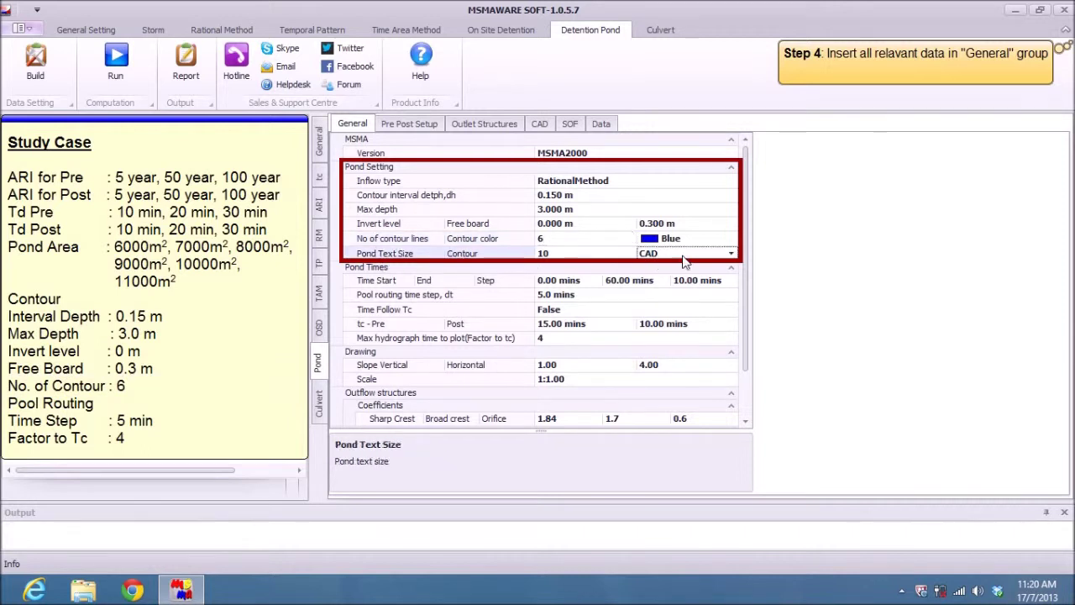
left_click(730, 254)
left_click(720, 285)
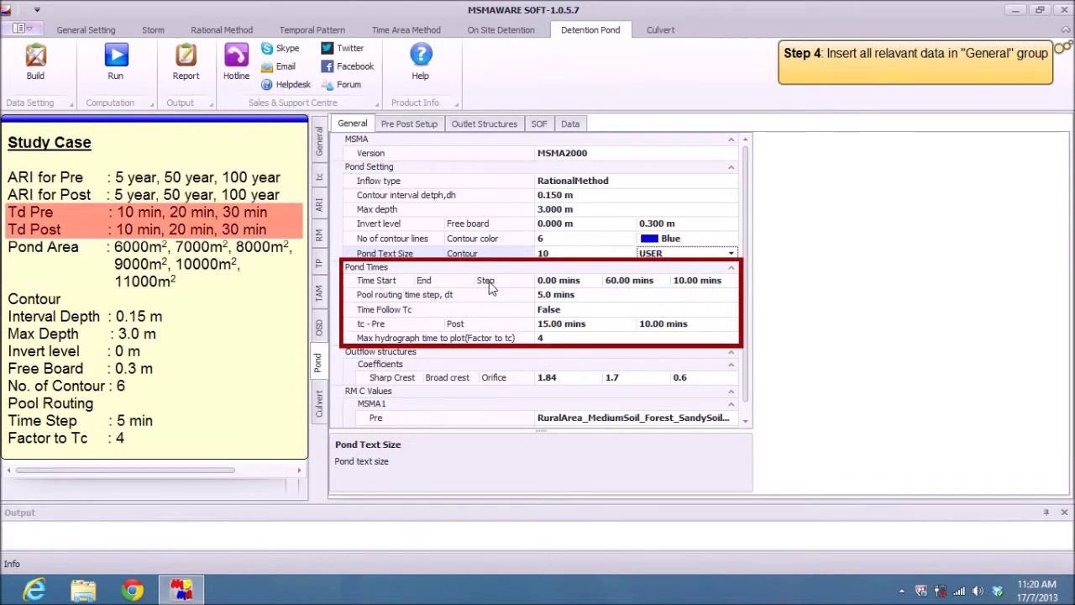
Set the pond times to start at 10 minutes and end at 30 minutes, keeping the 10-minute step
left_click(576, 280)
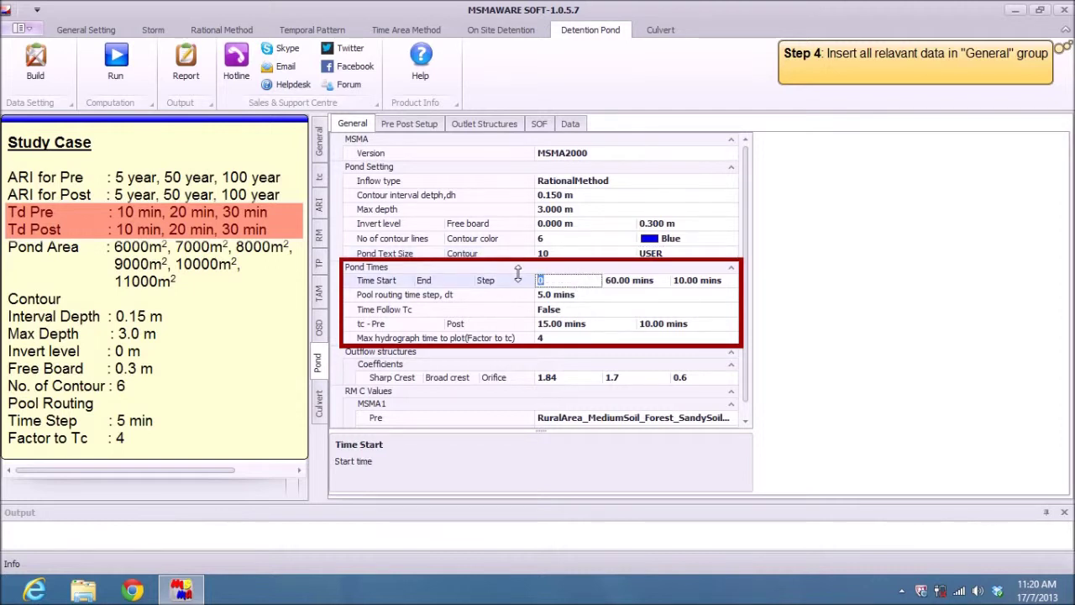
type("10")
key("Tab")
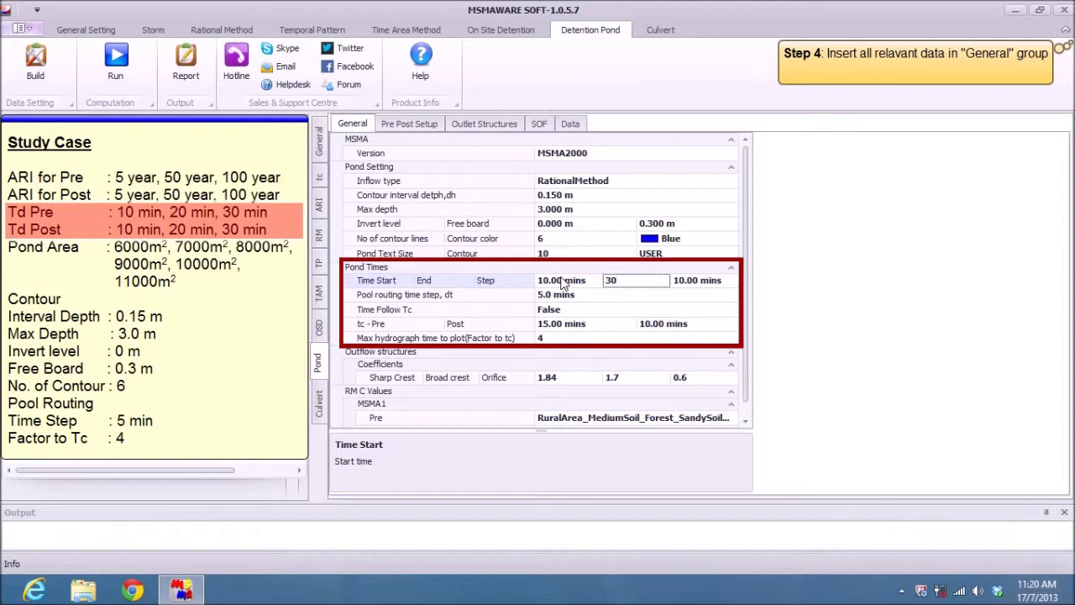
key("Tab")
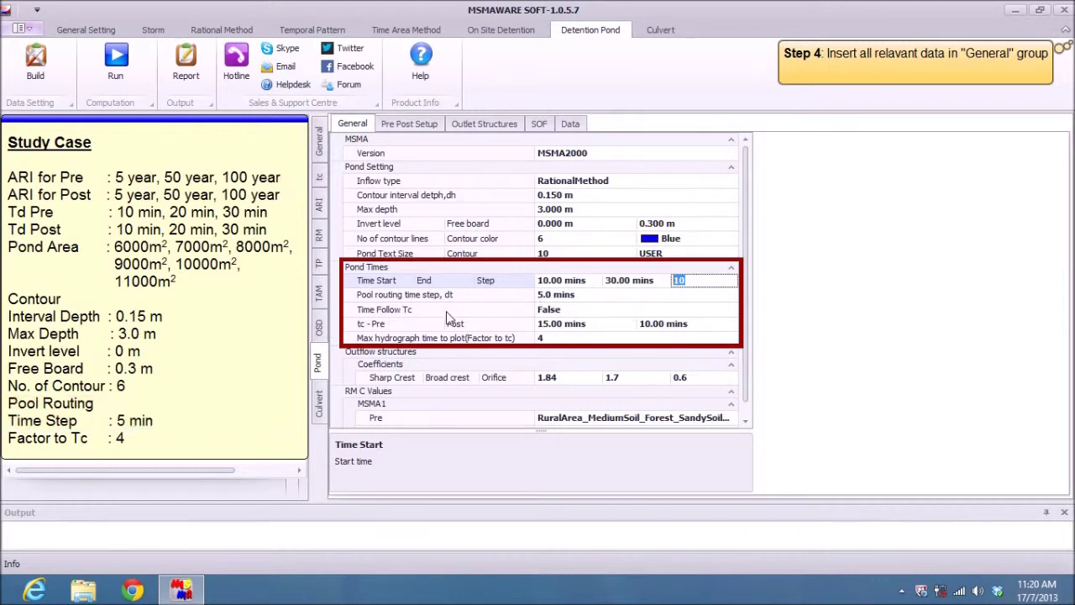
Set the pond's time of concentration tc to 30 minutes for pre-development and 15 minutes for post-development
left_click(553, 324)
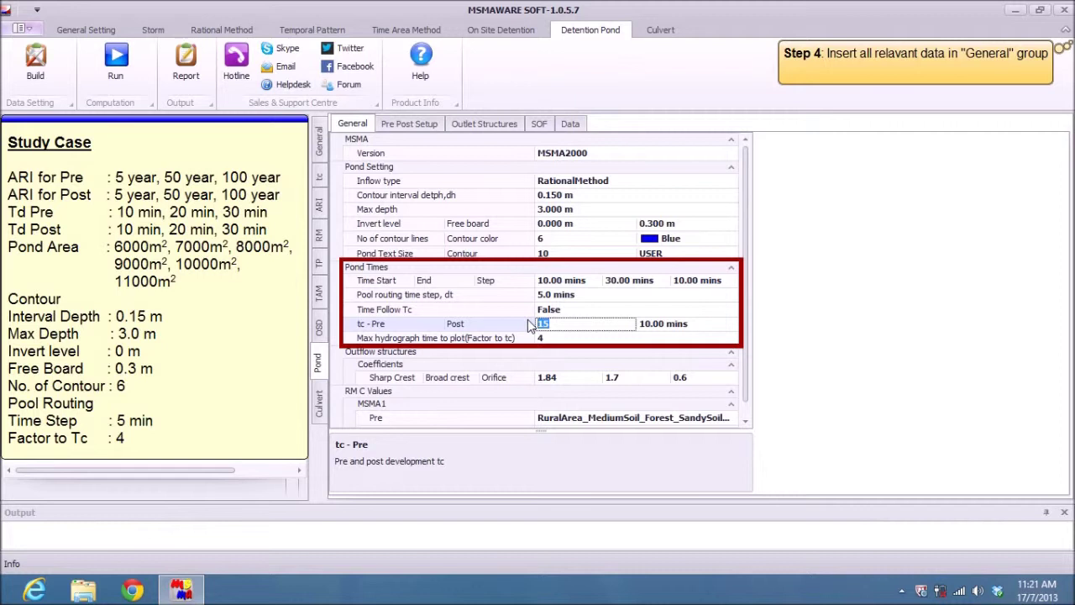
key("Tab")
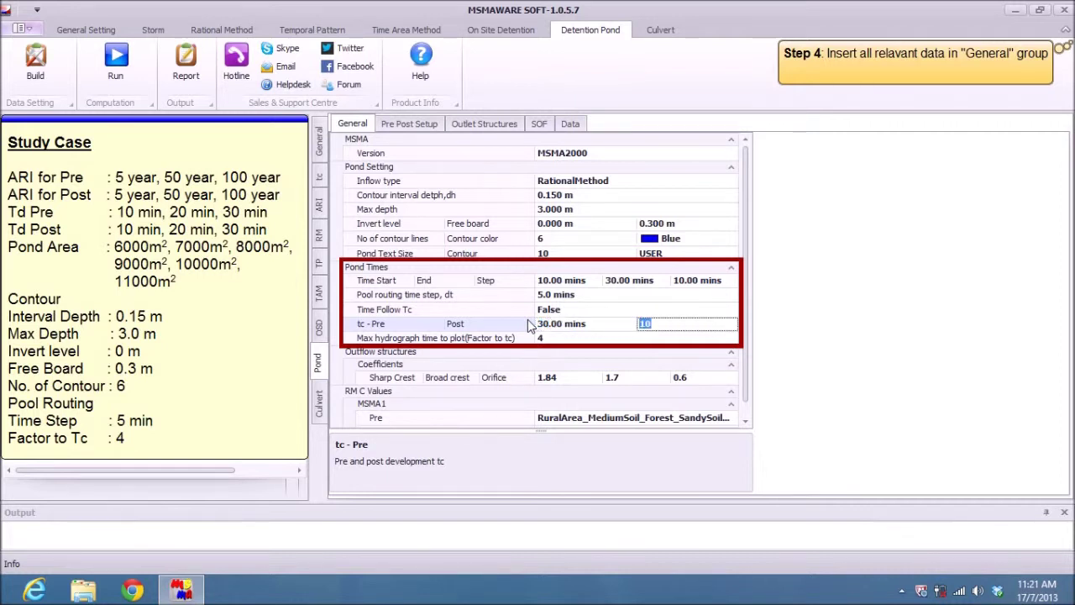
type("15")
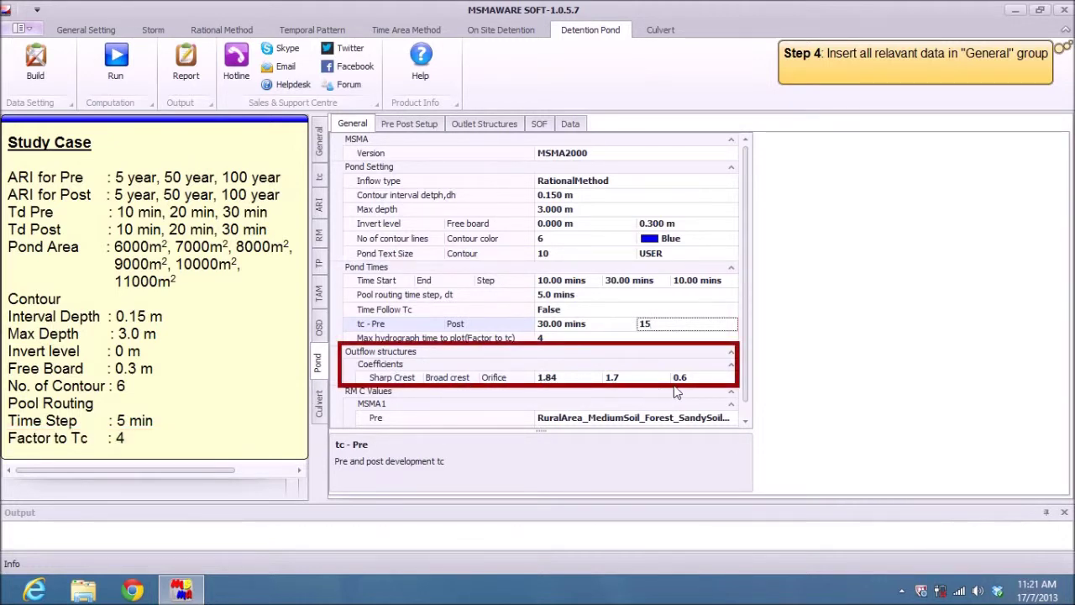
Set the MSMA1 RM C values to UrbanArea_ParkLawnsAndMeadows for pre-development and UrbanArea_SemiDHousesOnBareEarth for post-development
left_click(745, 420)
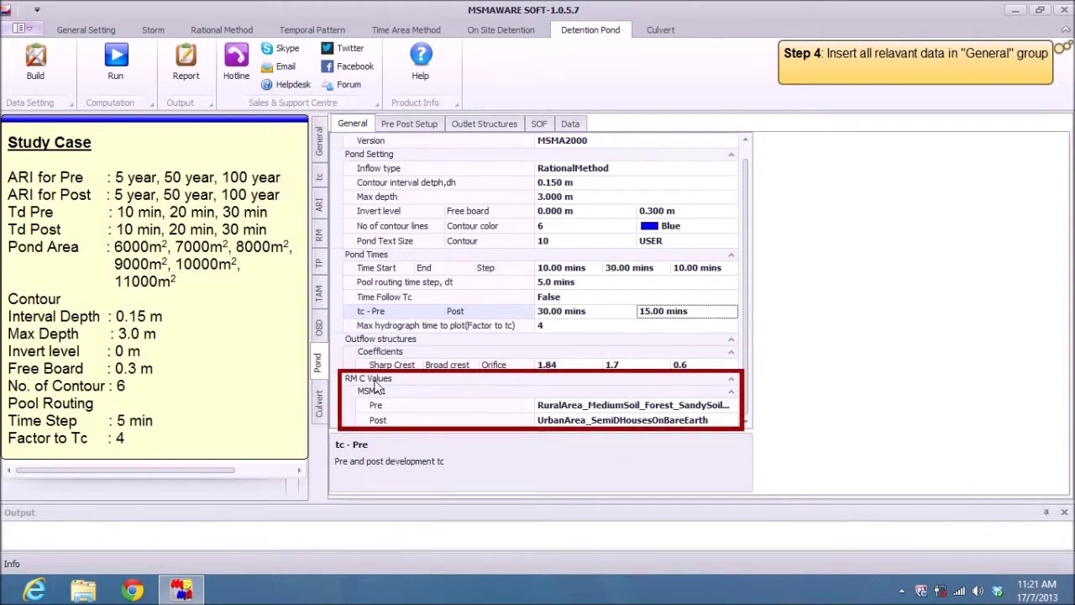
left_click(577, 410)
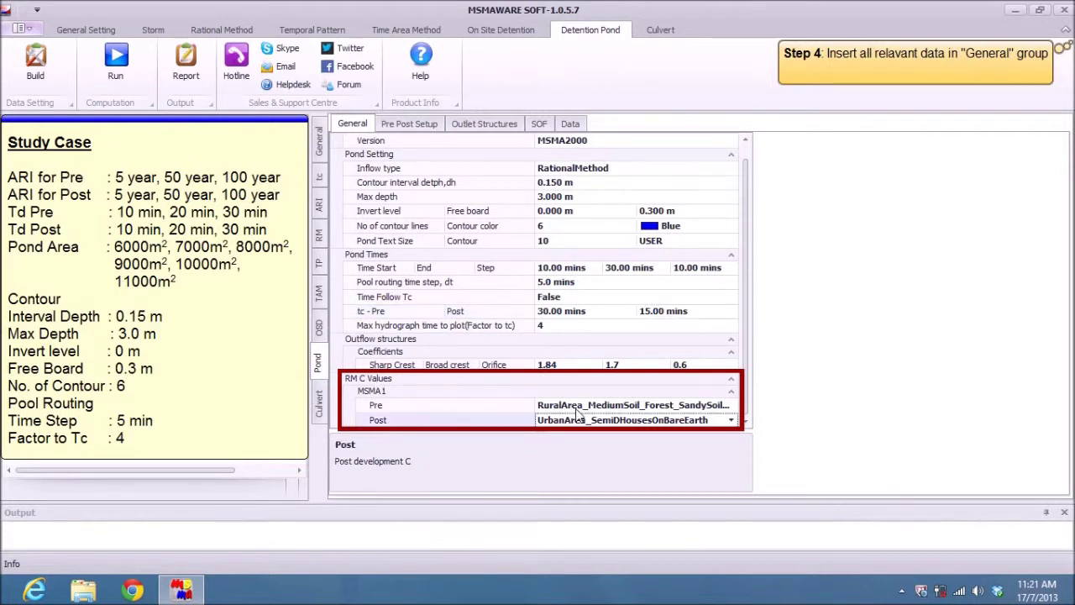
left_click(582, 410)
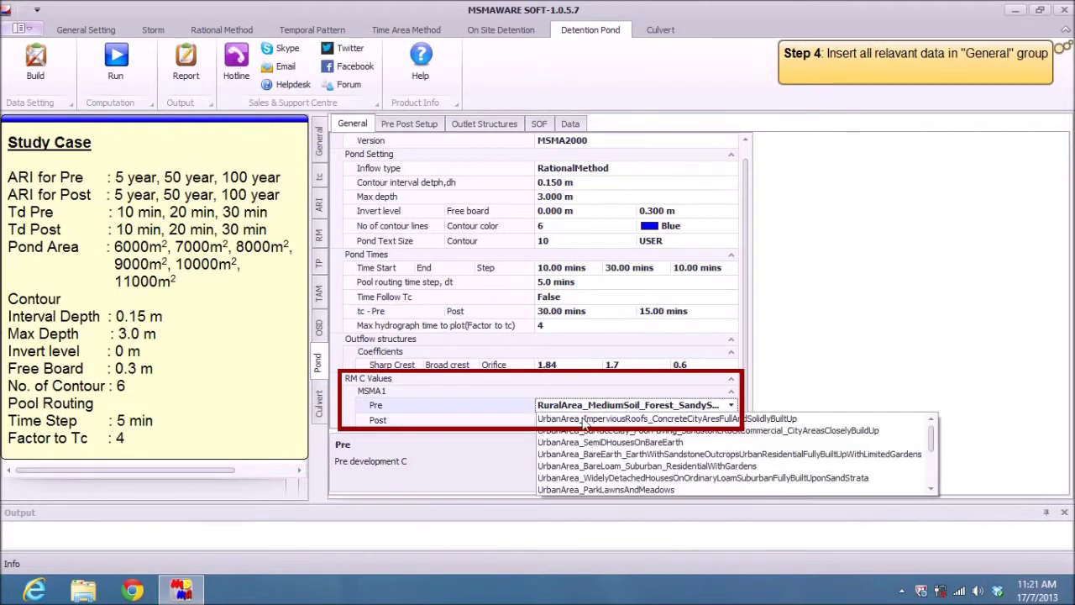
left_click(608, 489)
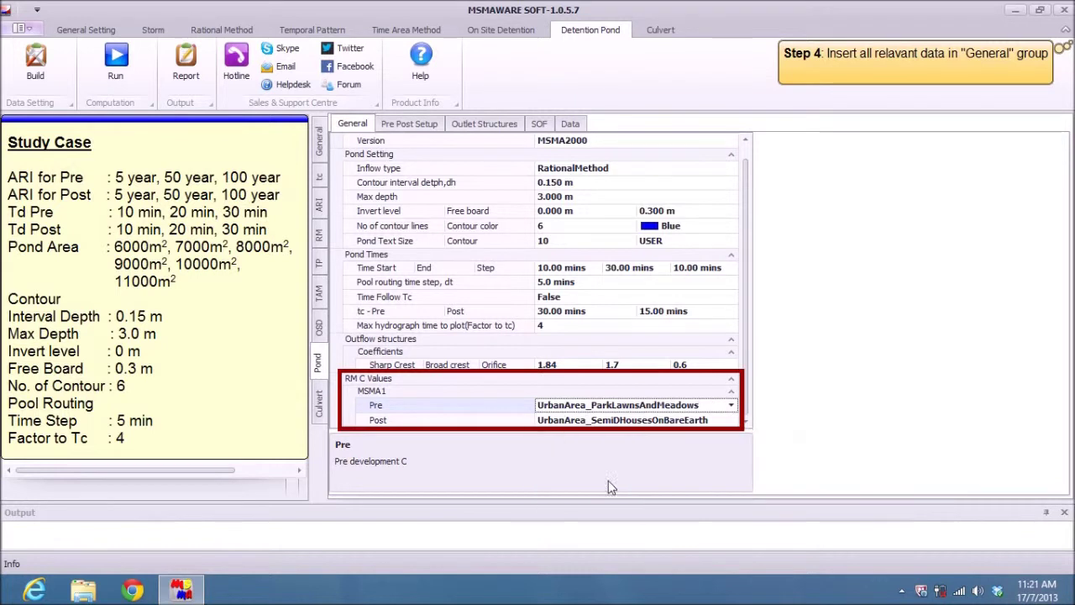
left_click(601, 420)
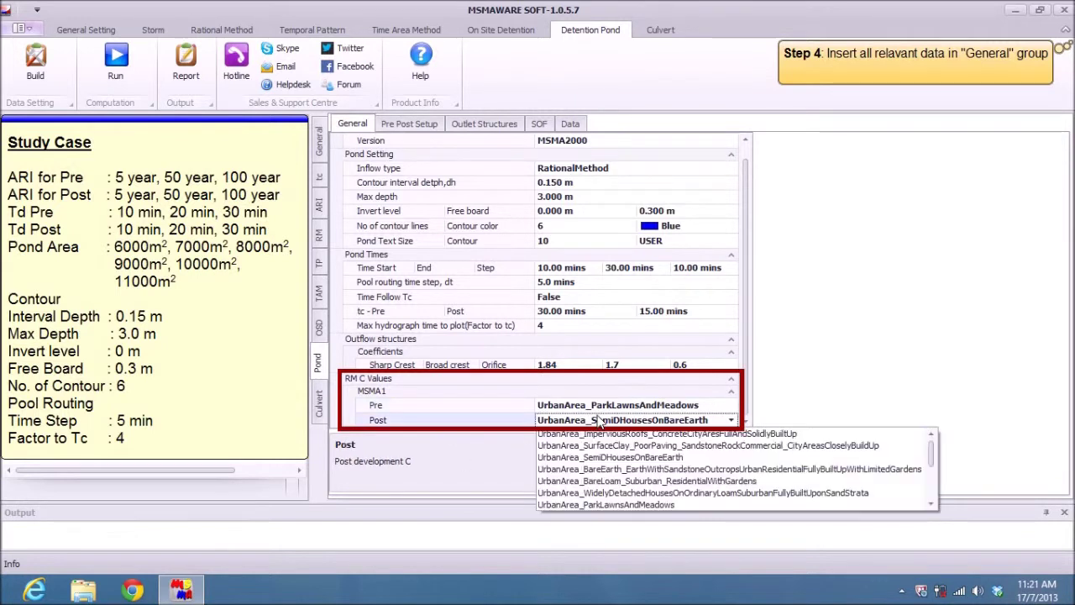
left_click(601, 459)
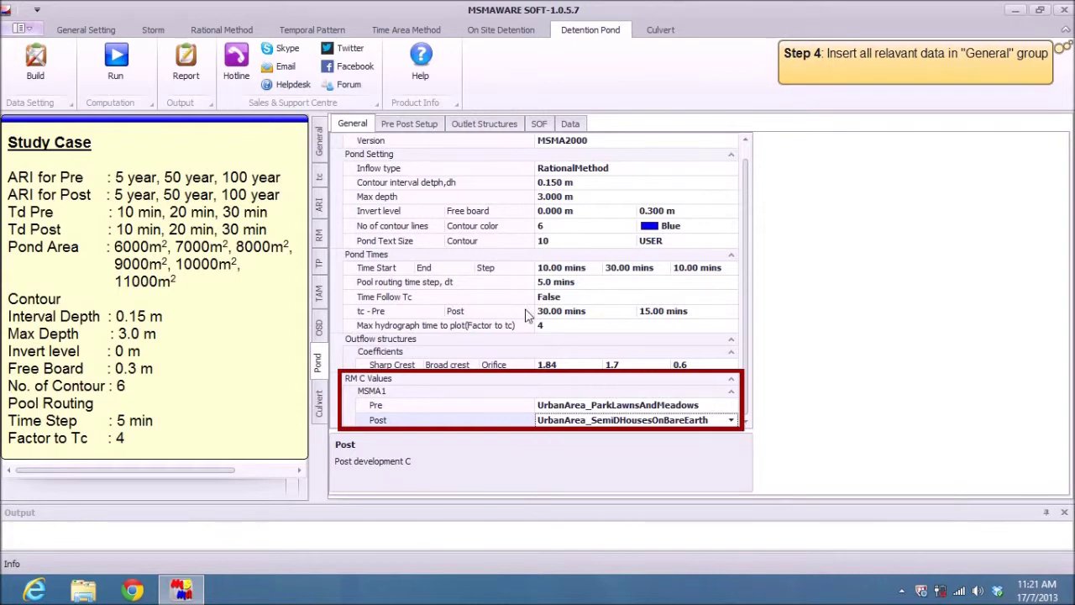
Build the pre/post setup list and include the 5 year, 50 year and 100 year post-development rows
left_click(396, 123)
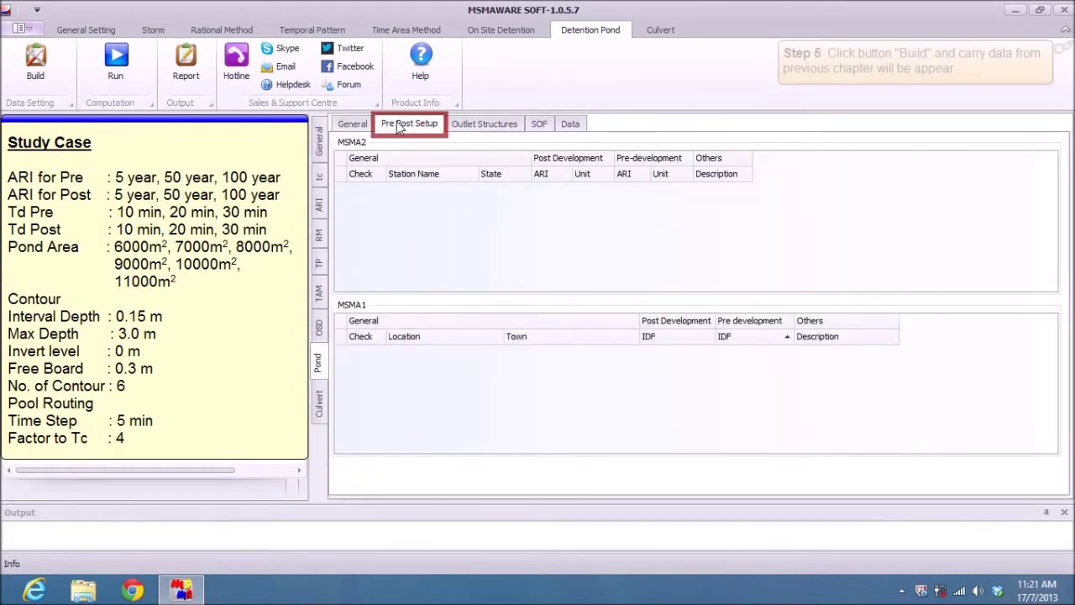
left_click(35, 68)
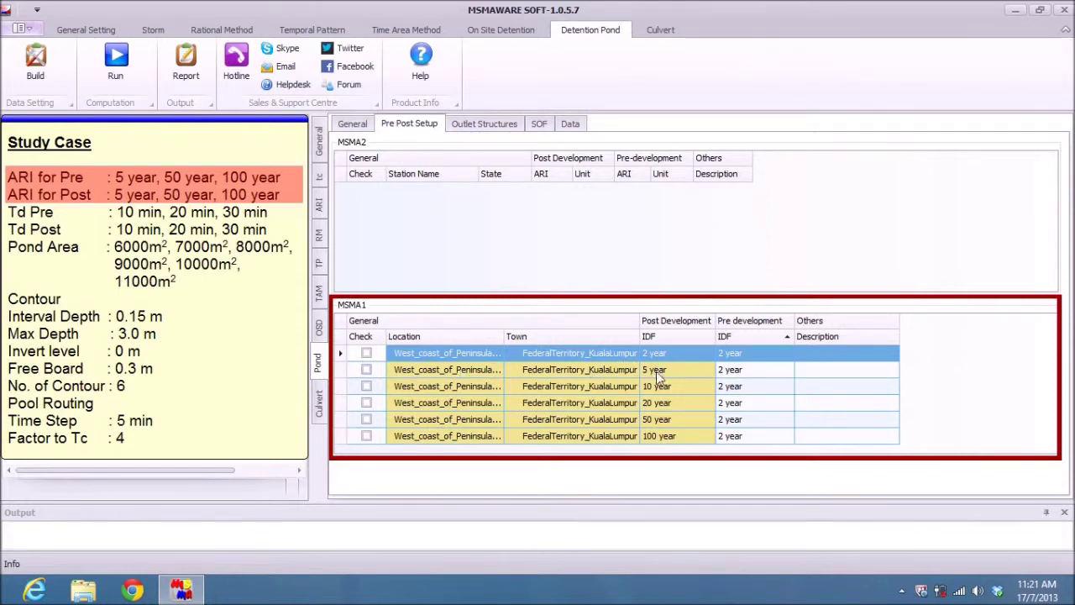
left_click(366, 371)
left_click(366, 419)
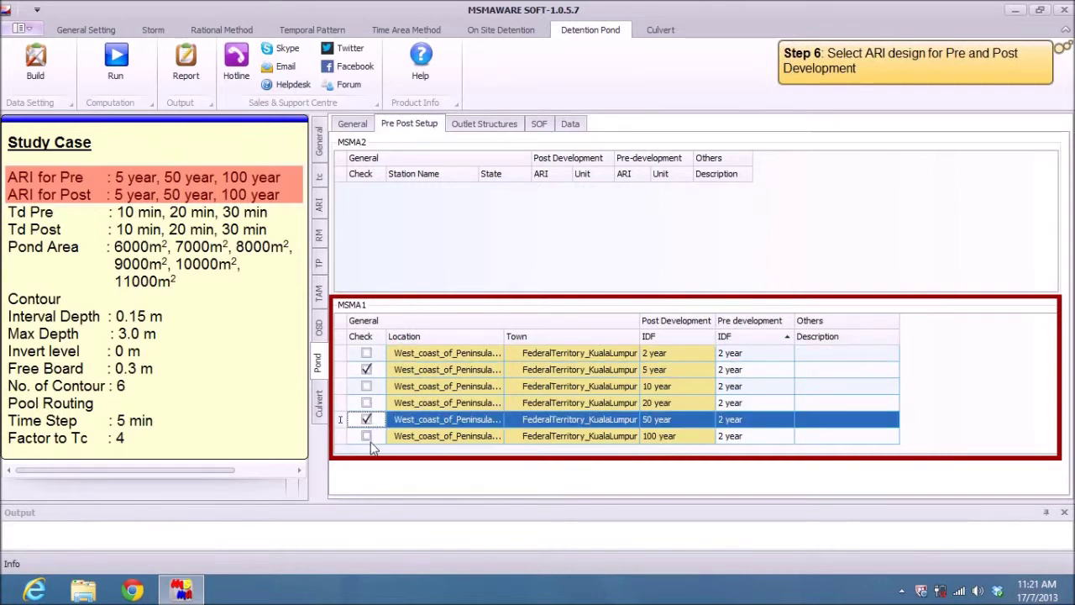
left_click(366, 437)
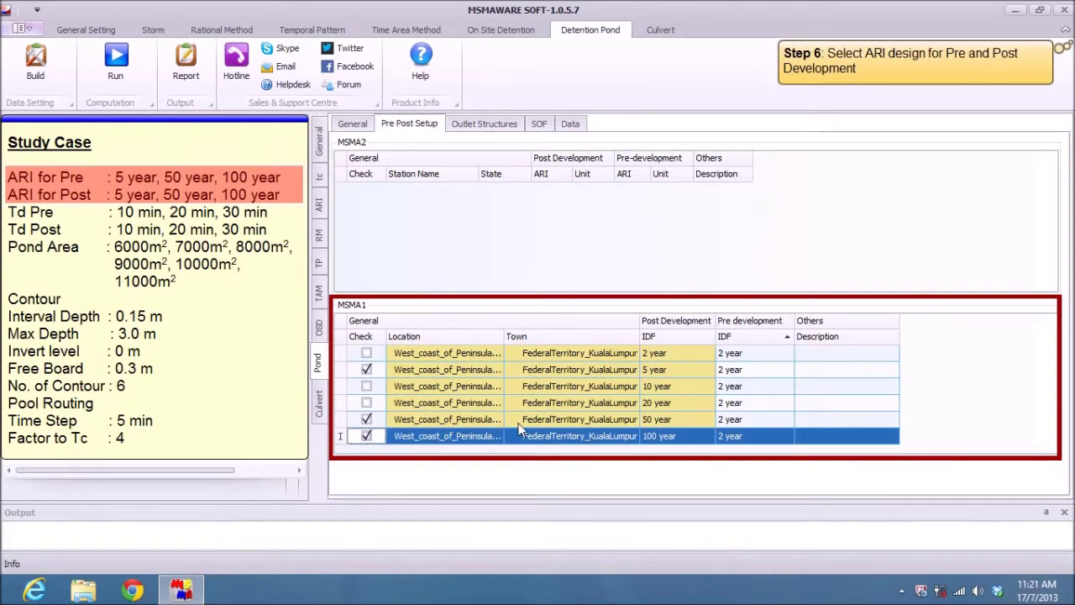
Match the pre-development IDF to the post-development IDF in the included 5 year, 100 year and 50 year rows
left_click(749, 370)
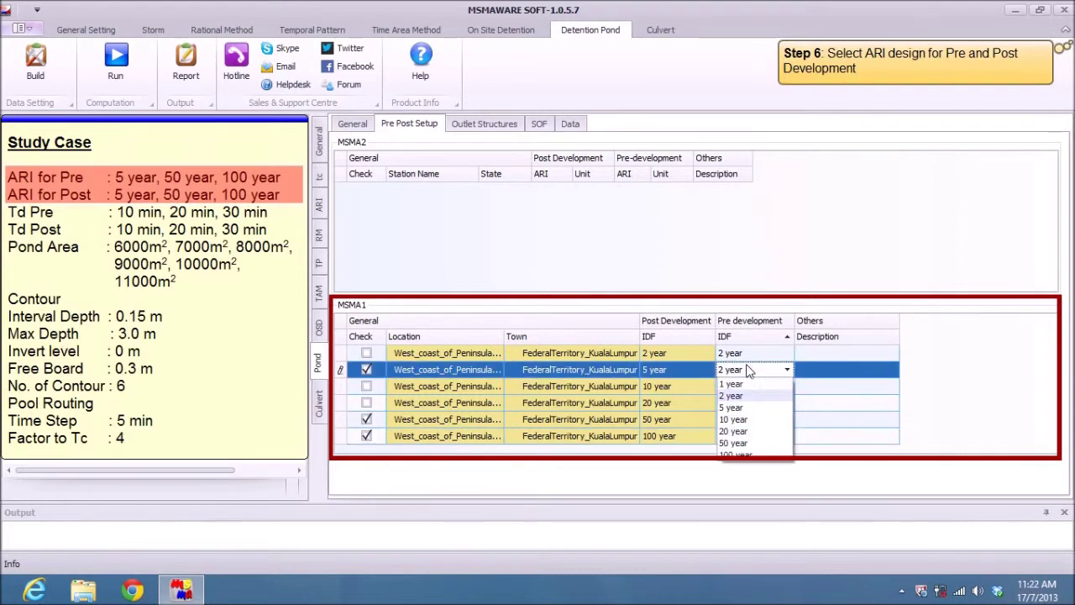
left_click(736, 406)
left_click(738, 422)
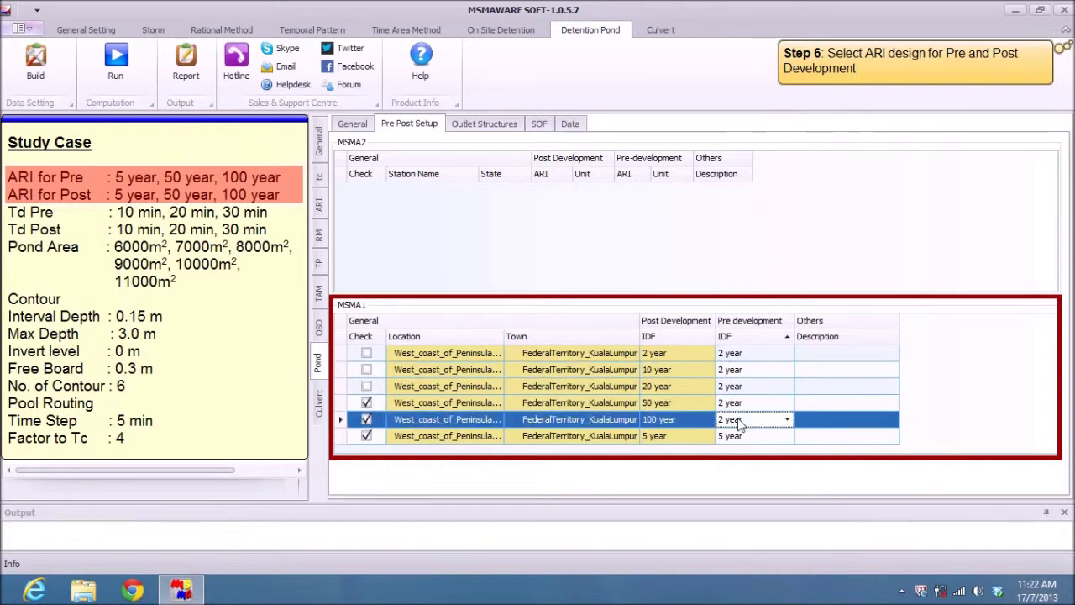
left_click(789, 419)
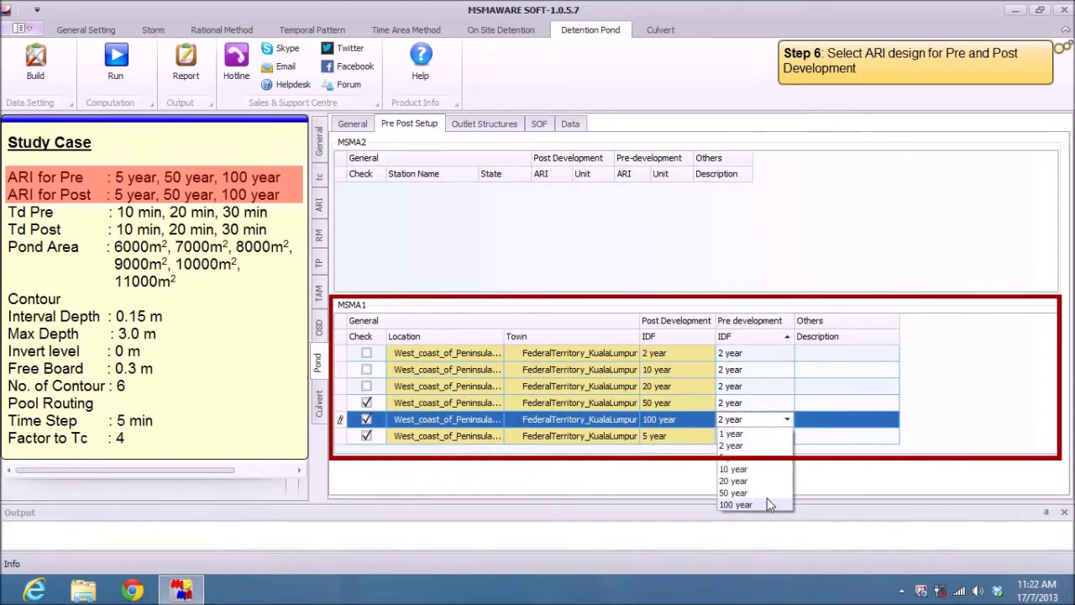
left_click(739, 506)
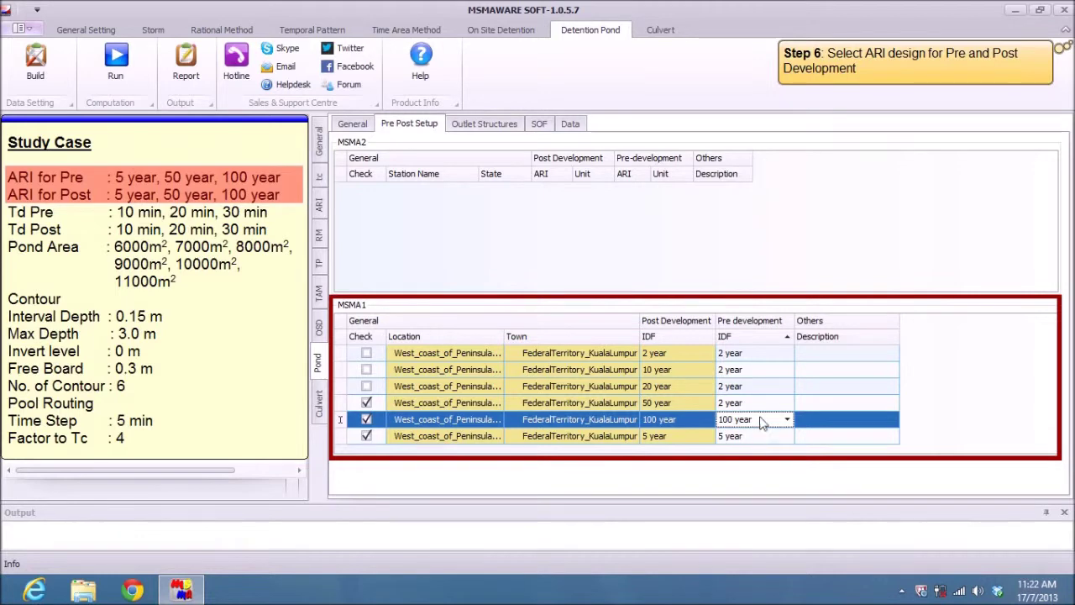
left_click(768, 403)
left_click(787, 404)
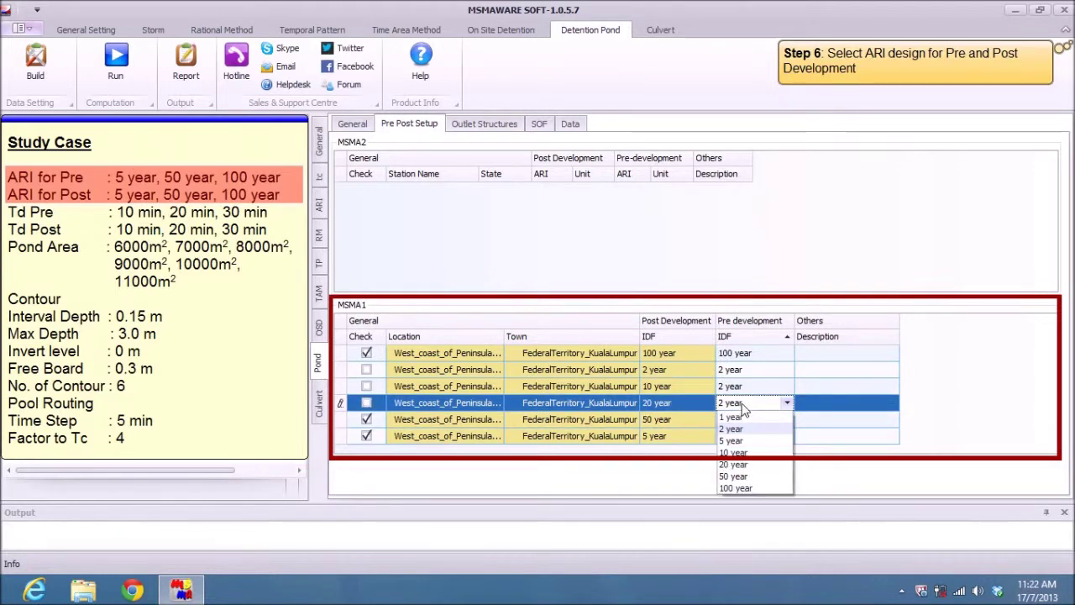
left_click(731, 428)
left_click(768, 420)
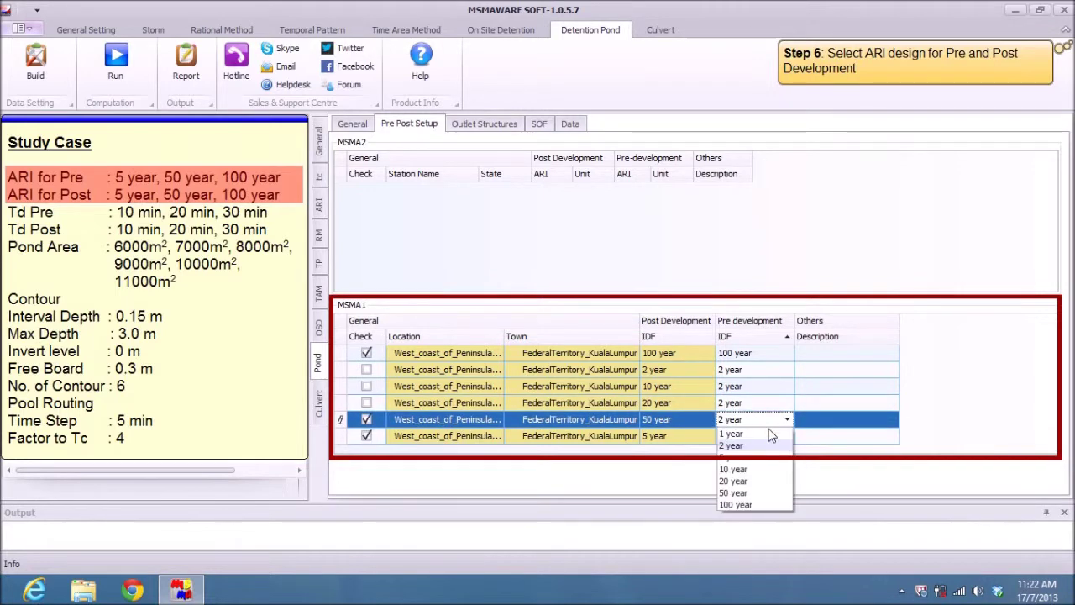
left_click(755, 492)
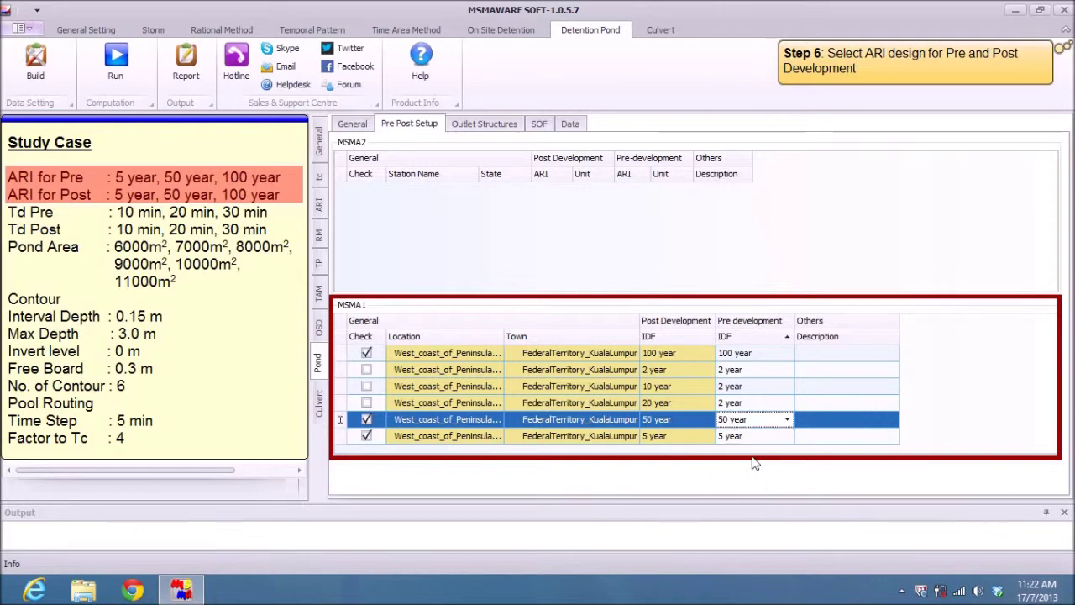
Add an orifice as the pond's outlet structure
left_click(460, 124)
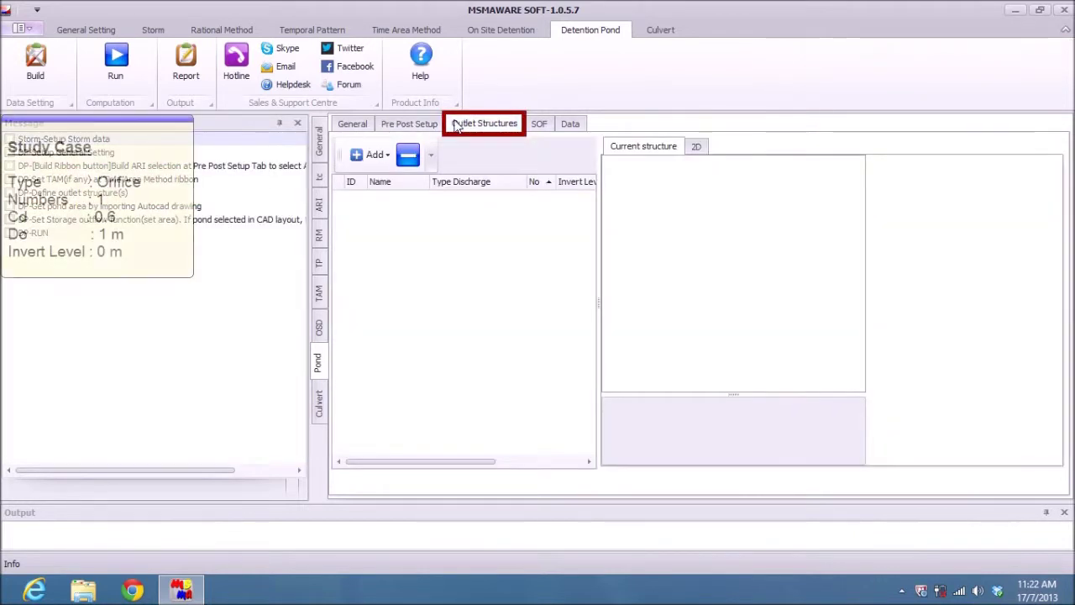
left_click(374, 155)
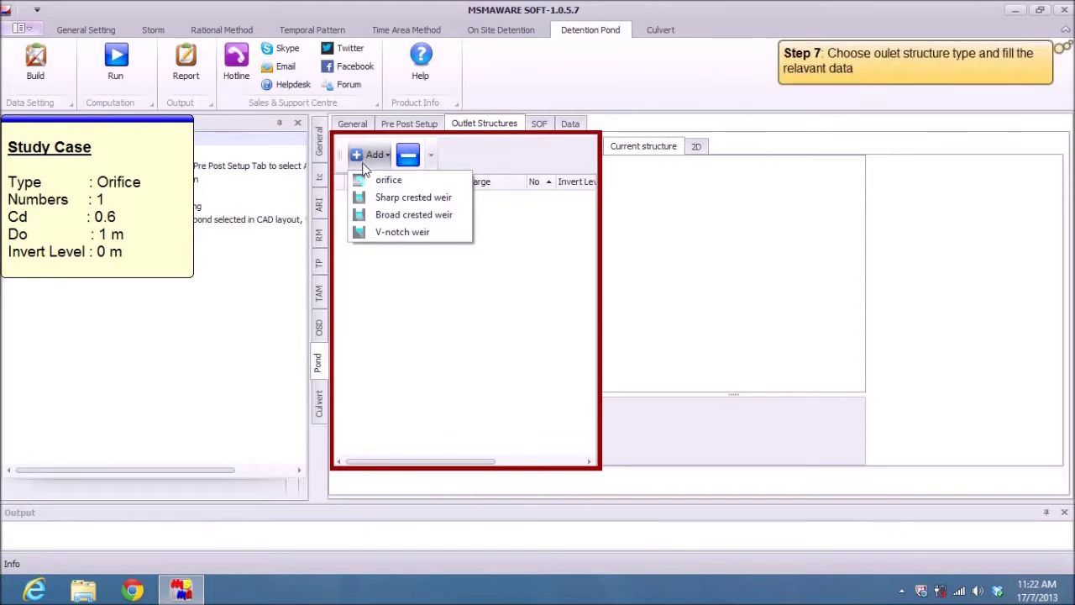
left_click(369, 180)
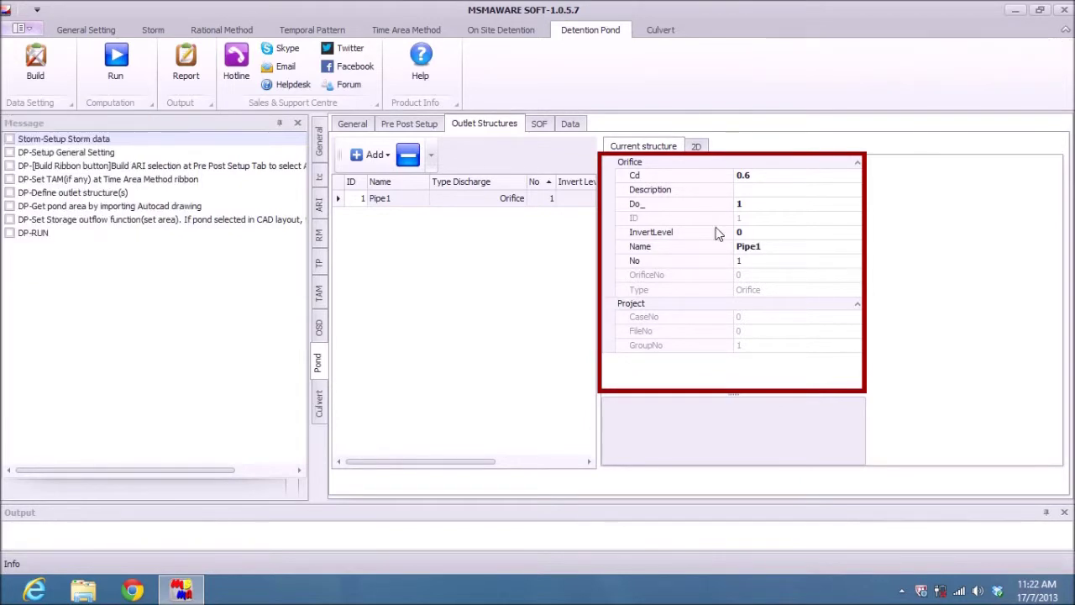
In the storage outflow table, enter areas of 6000, 7000, 8000, 9000, 10000 and 11000 m² for elevations 0.000 to 0.750 m
left_click(538, 125)
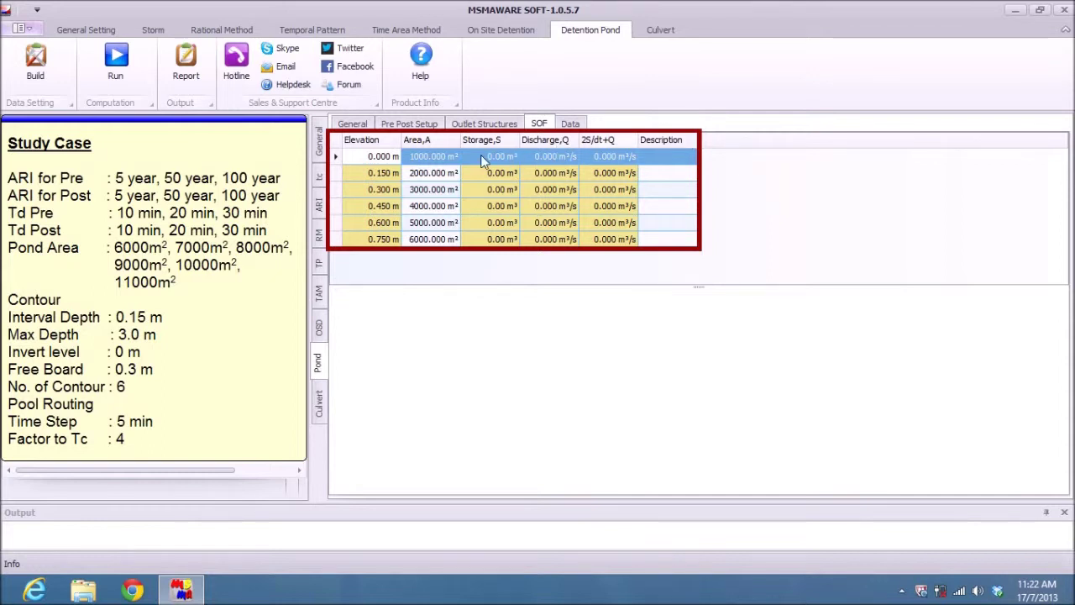
left_click(443, 156)
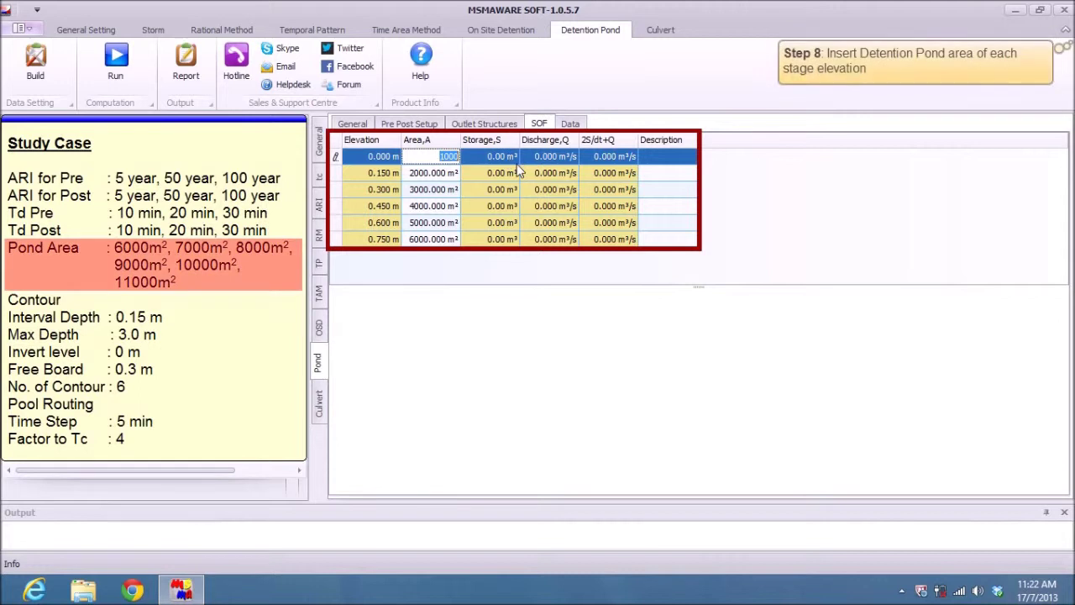
type("6000")
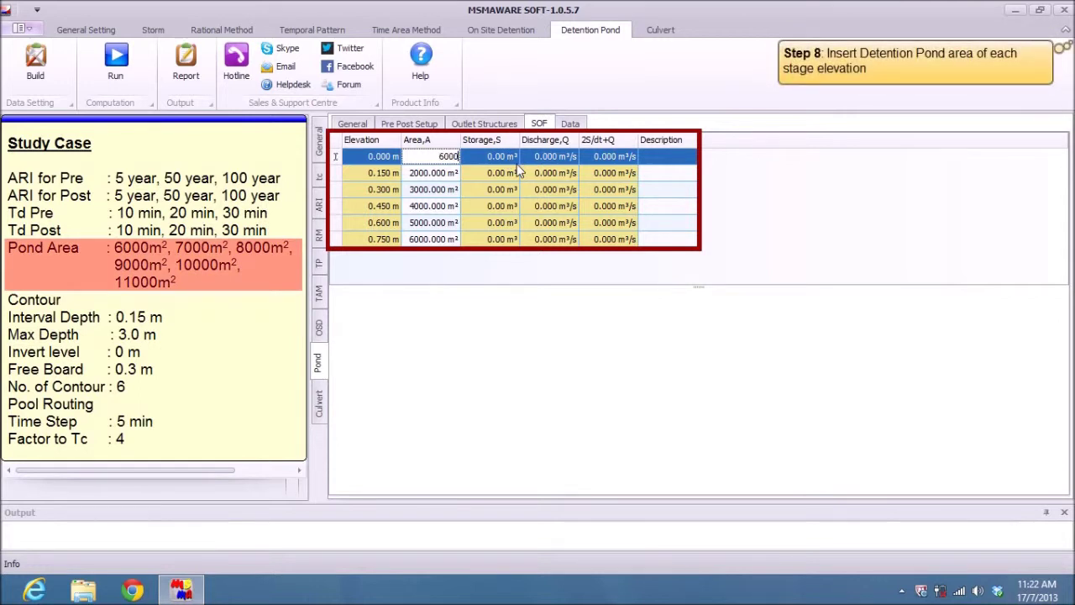
key("Down")
type("7000")
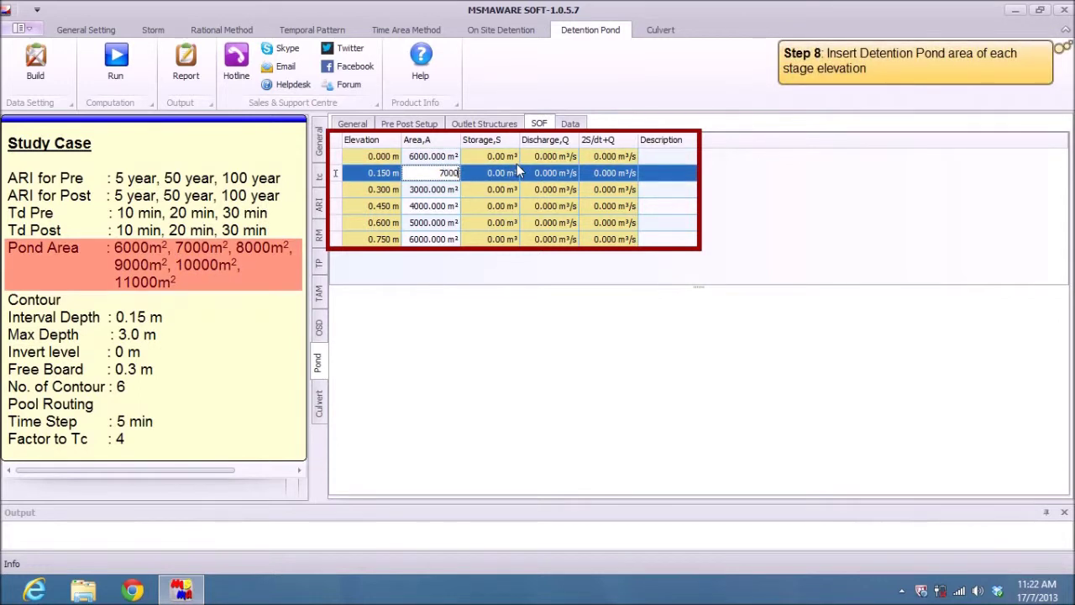
key("Down")
type("8000")
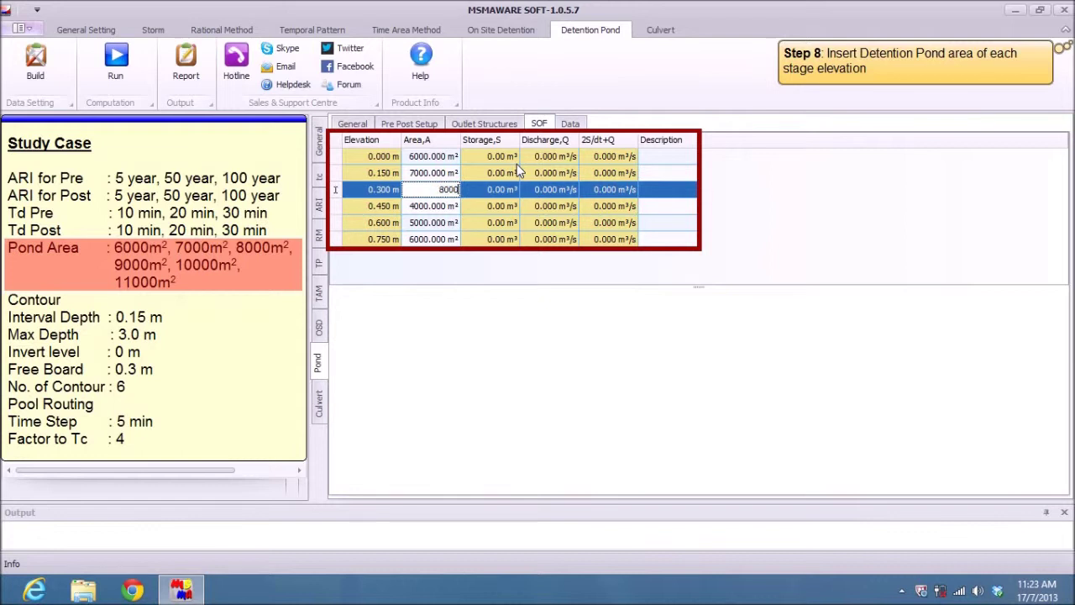
key("Down")
type("9")
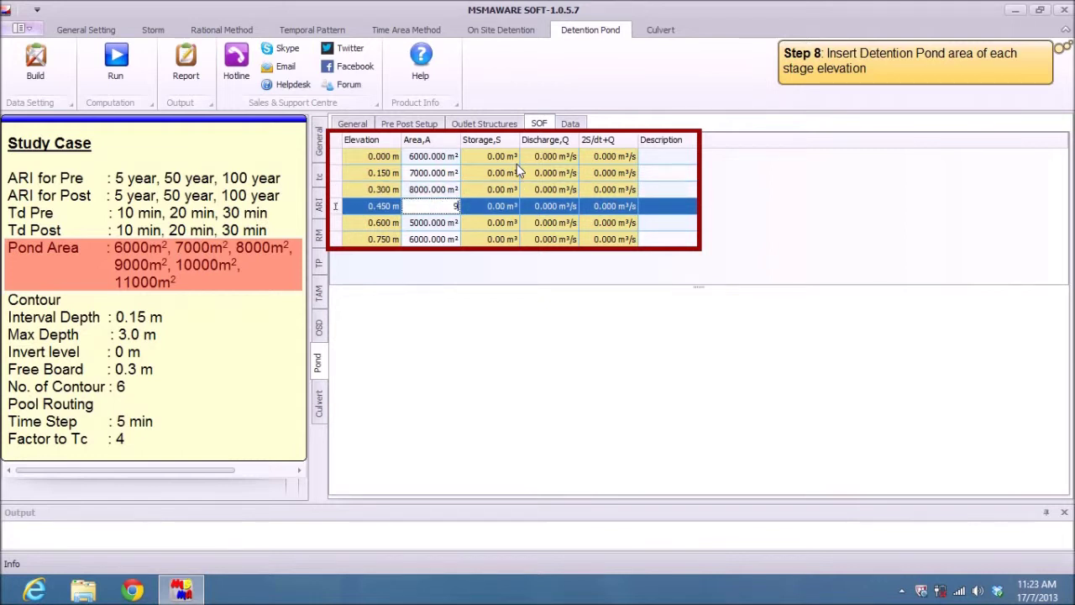
type("000")
key("Down")
type("10000")
key("Down")
type("11000")
key("Tab")
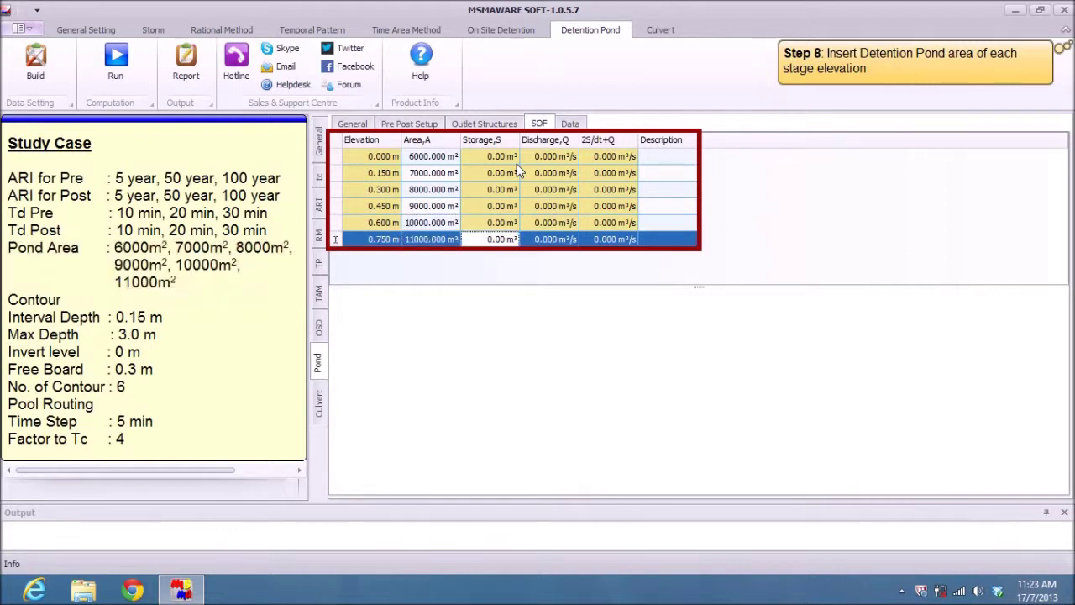
Open the detention pond's result data and run the pond computation
left_click(570, 126)
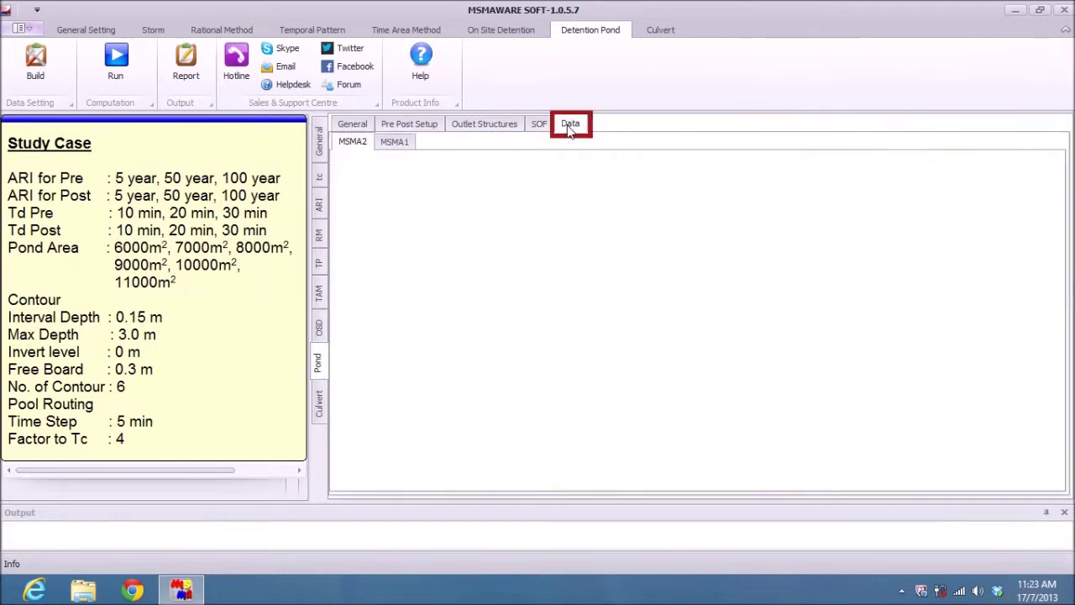
left_click(118, 60)
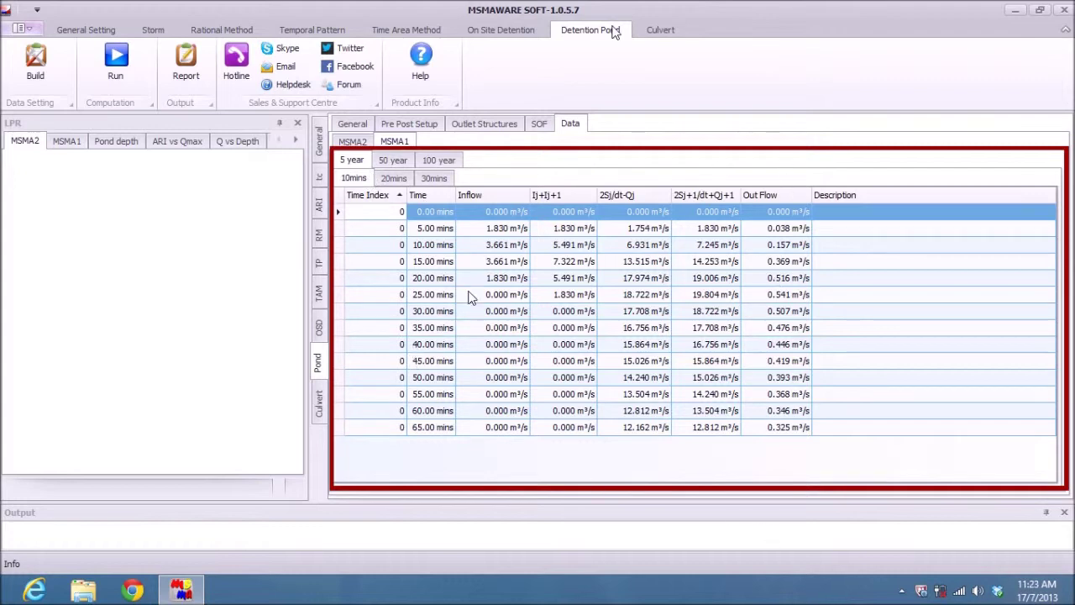
Examine the MSMA1 discharge versus time charts for the 5, 50 and 100 year ARIs and different storm durations
left_click(67, 141)
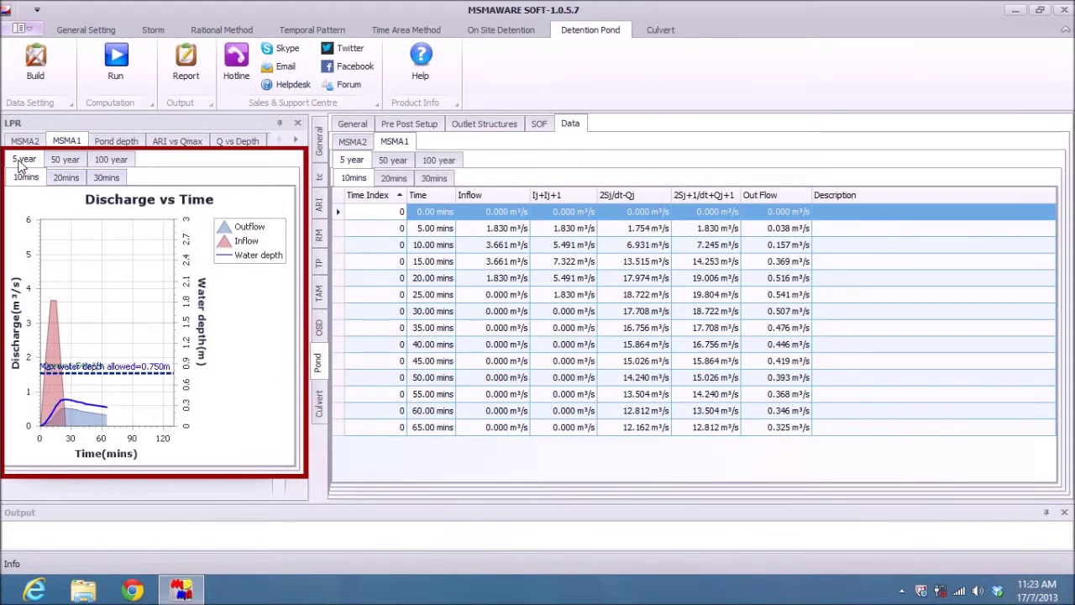
left_click(65, 160)
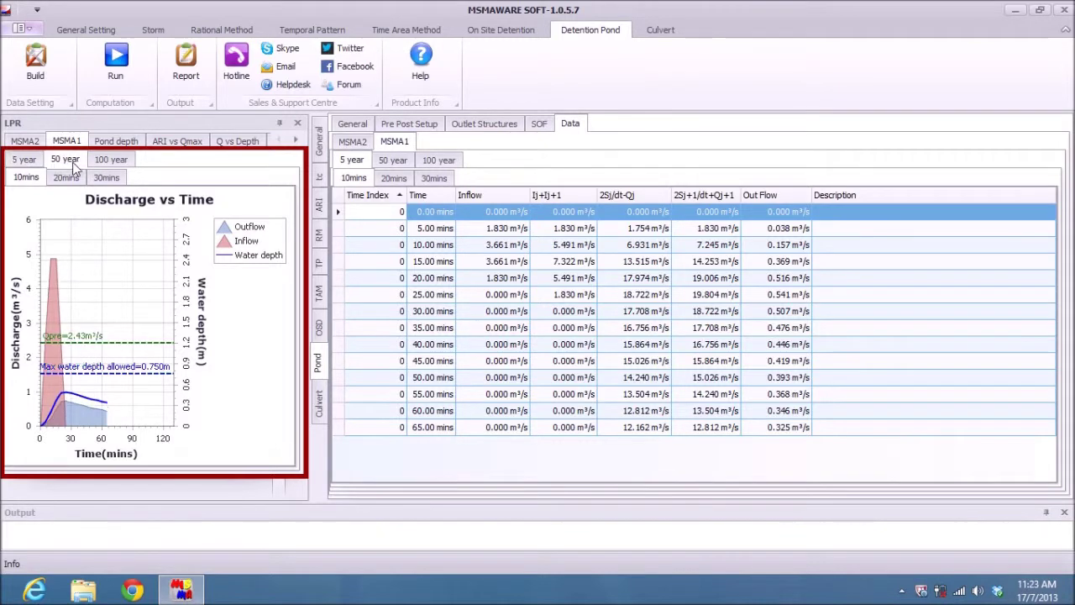
left_click(110, 161)
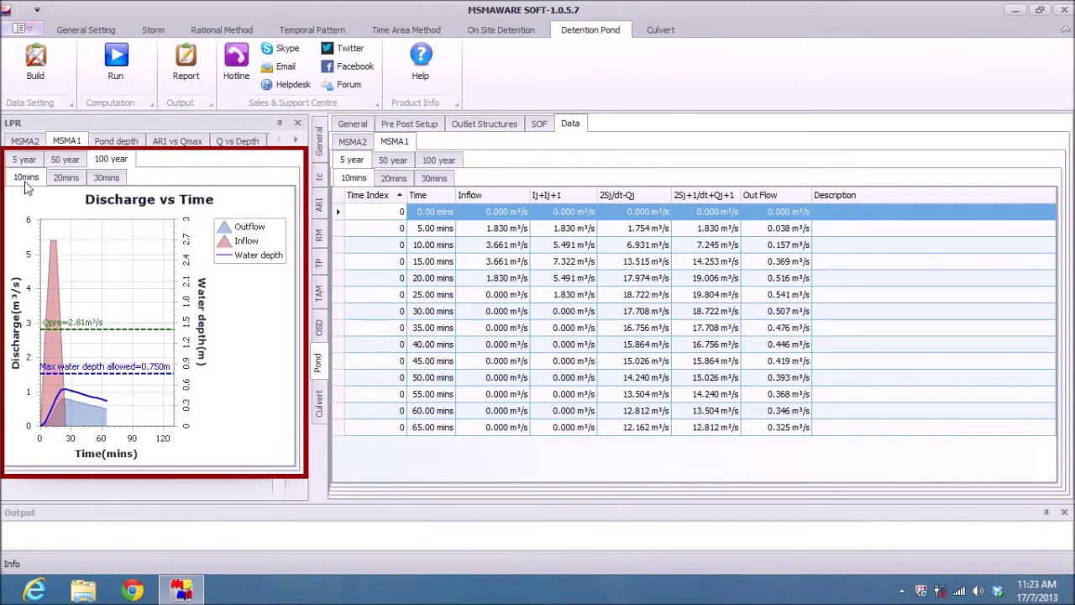
left_click(65, 177)
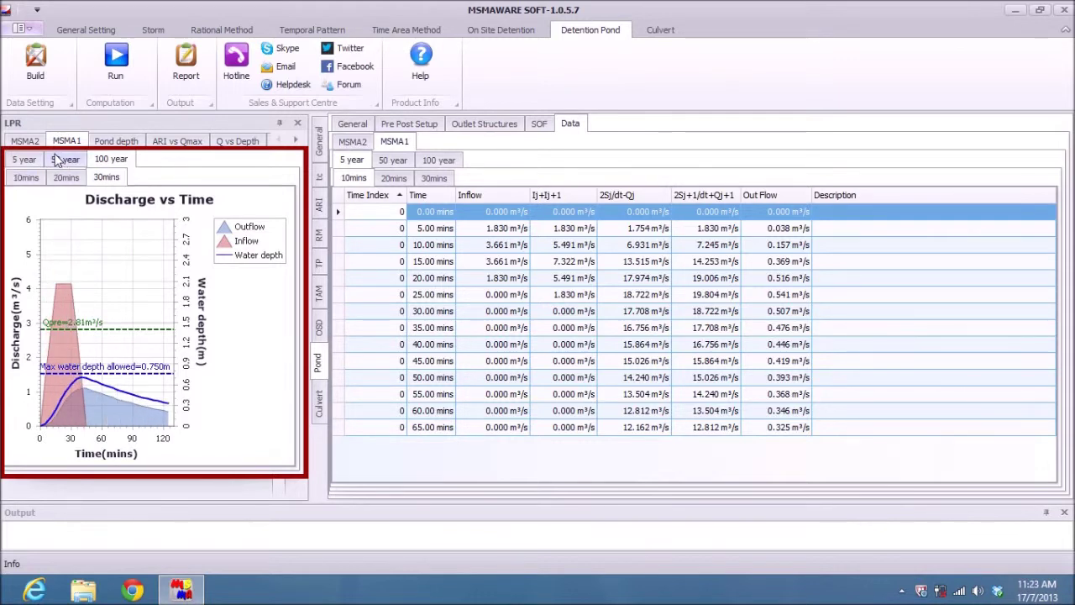
left_click(64, 161)
left_click(65, 177)
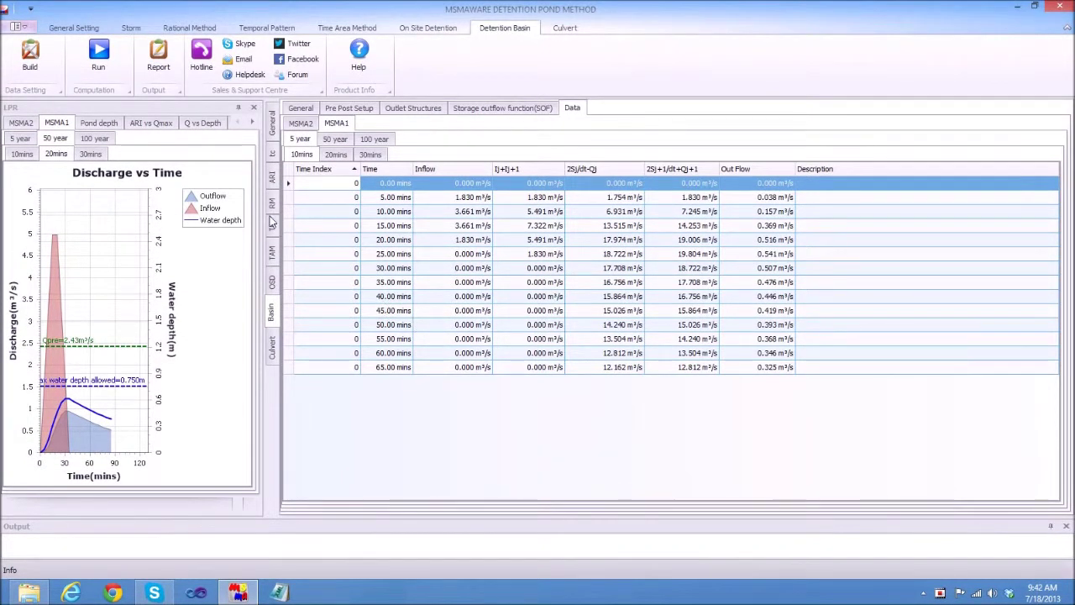
Generate the detention pond report, review its storage outflow and MSMA1 routing tables, and close the preview
left_click(161, 61)
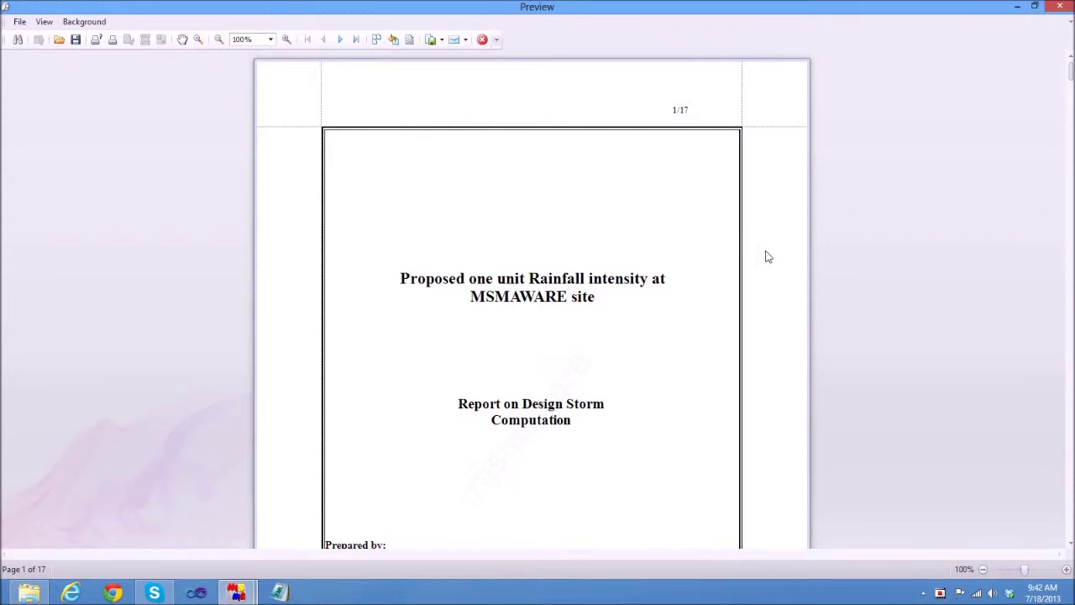
scroll(766, 256, "down", 3)
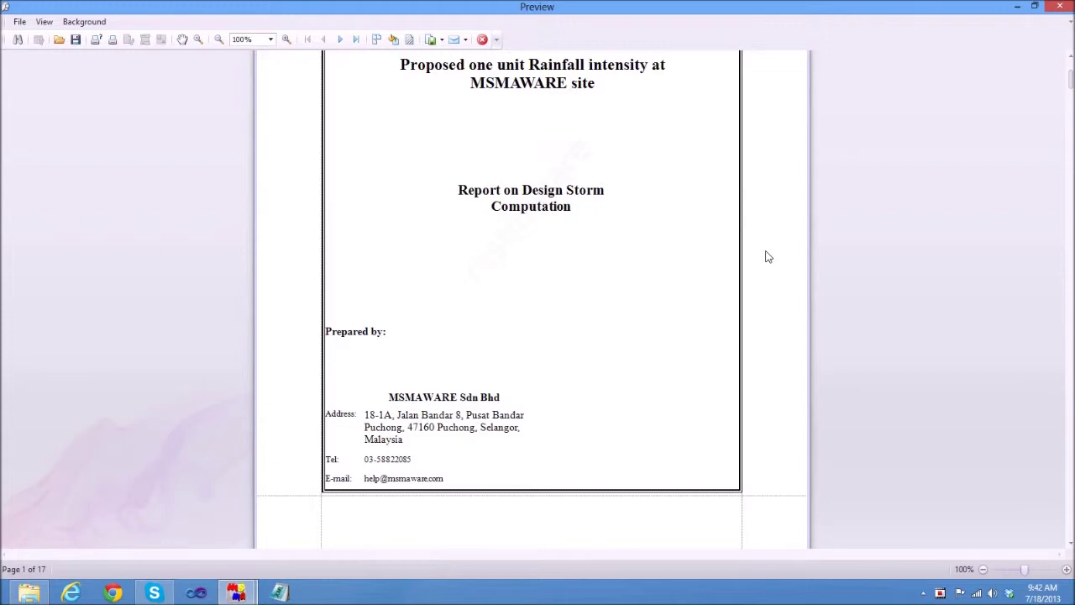
scroll(767, 256, "down", 10)
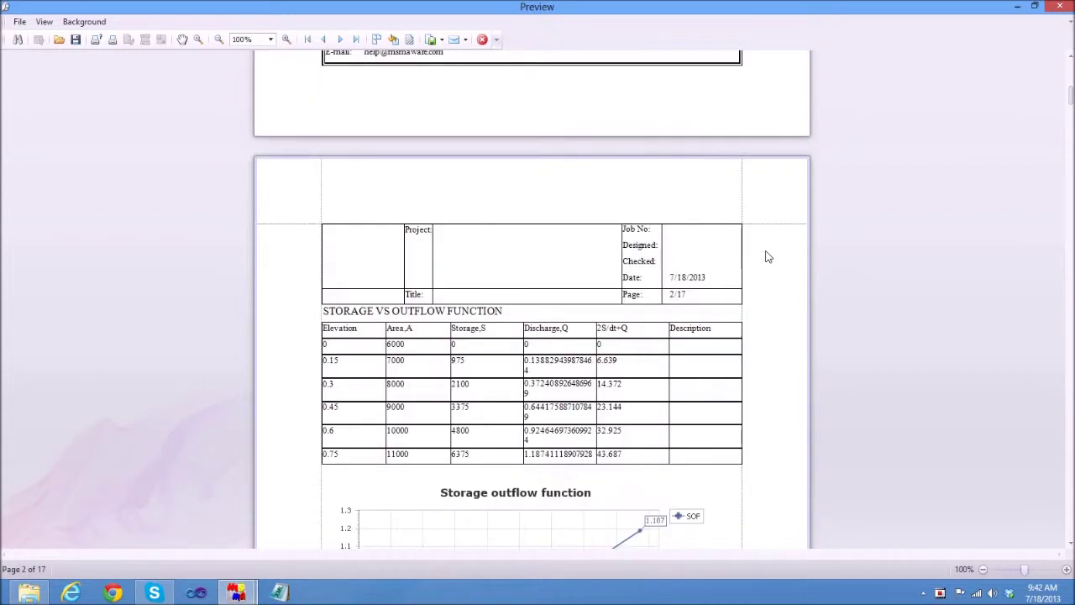
scroll(767, 256, "down", 10)
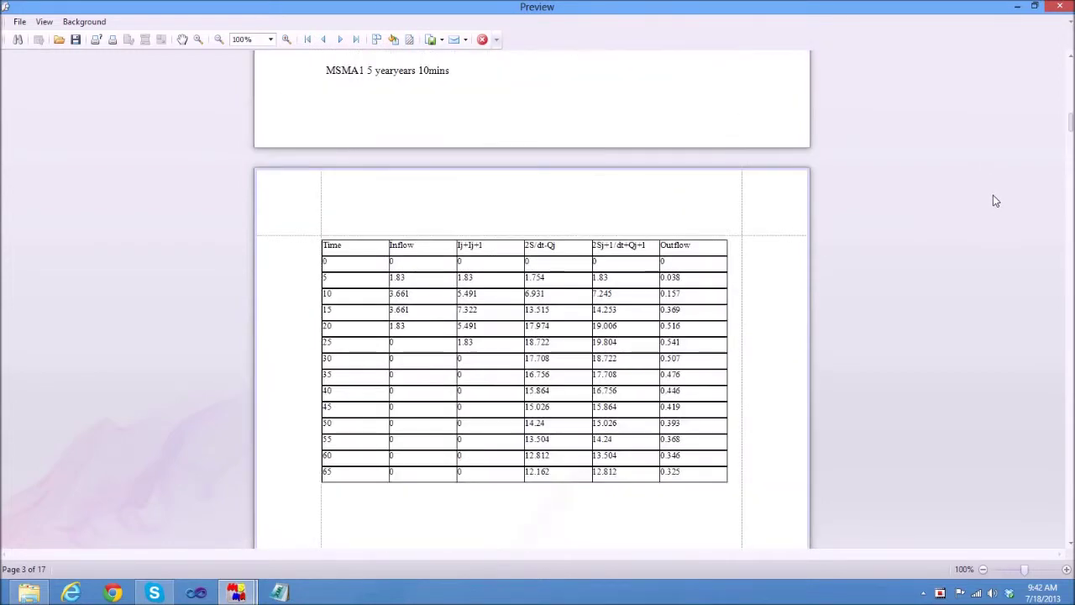
scroll(532, 298, "down", 20)
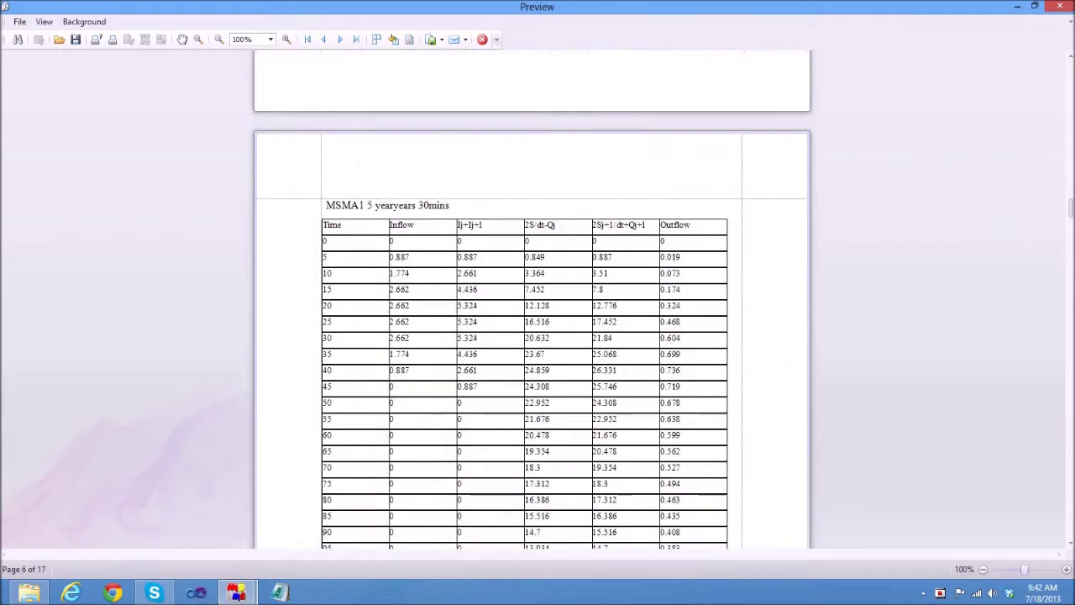
left_click(1059, 7)
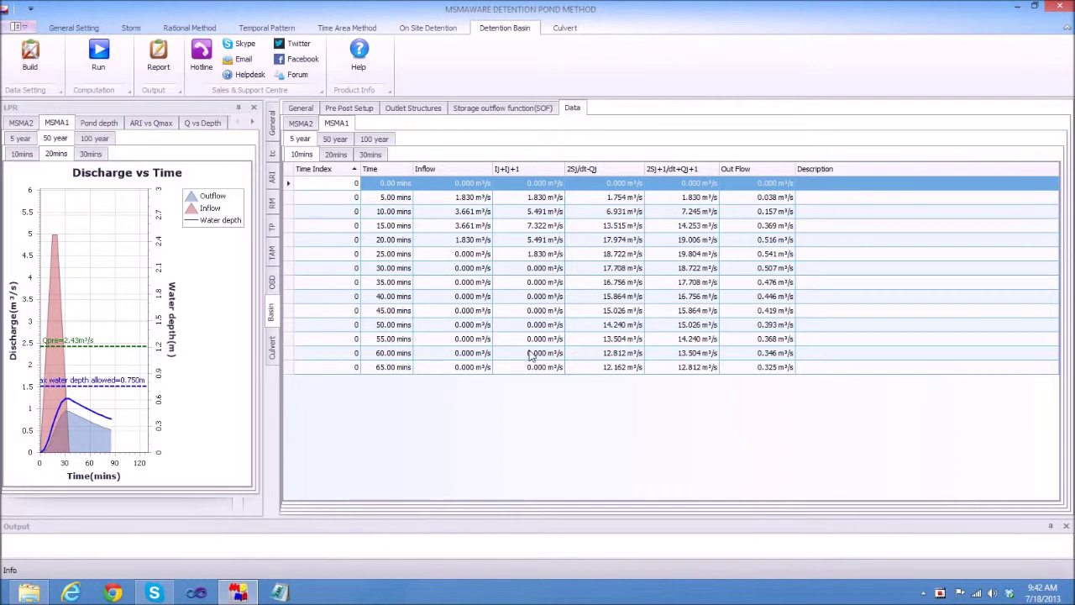